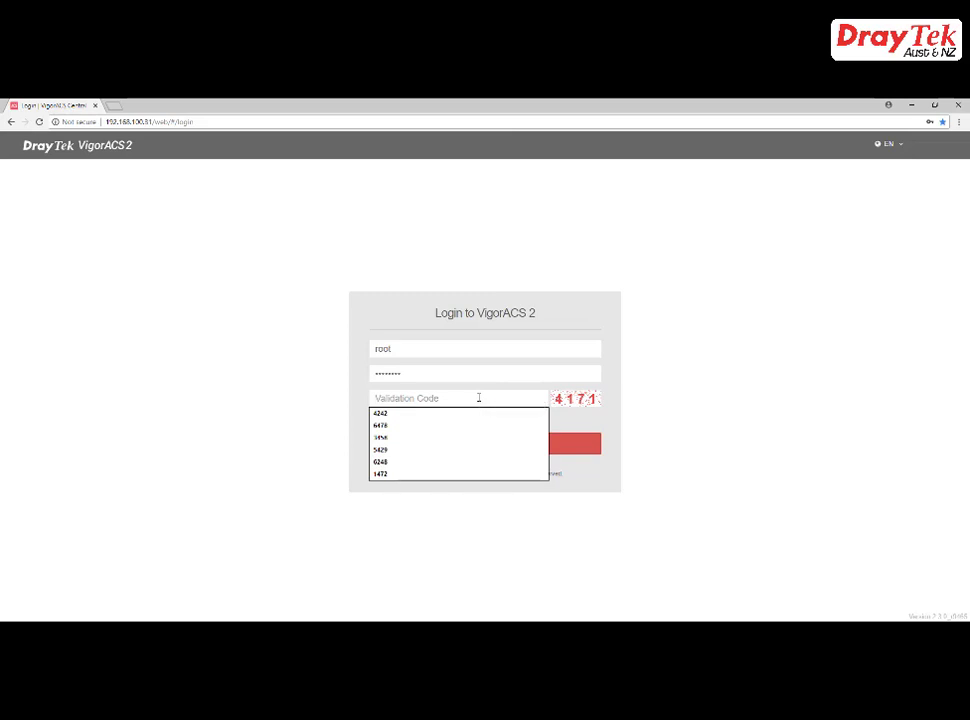
- Log in with the validation code, dismiss the licence warning and skip the default-password change
type("4171")
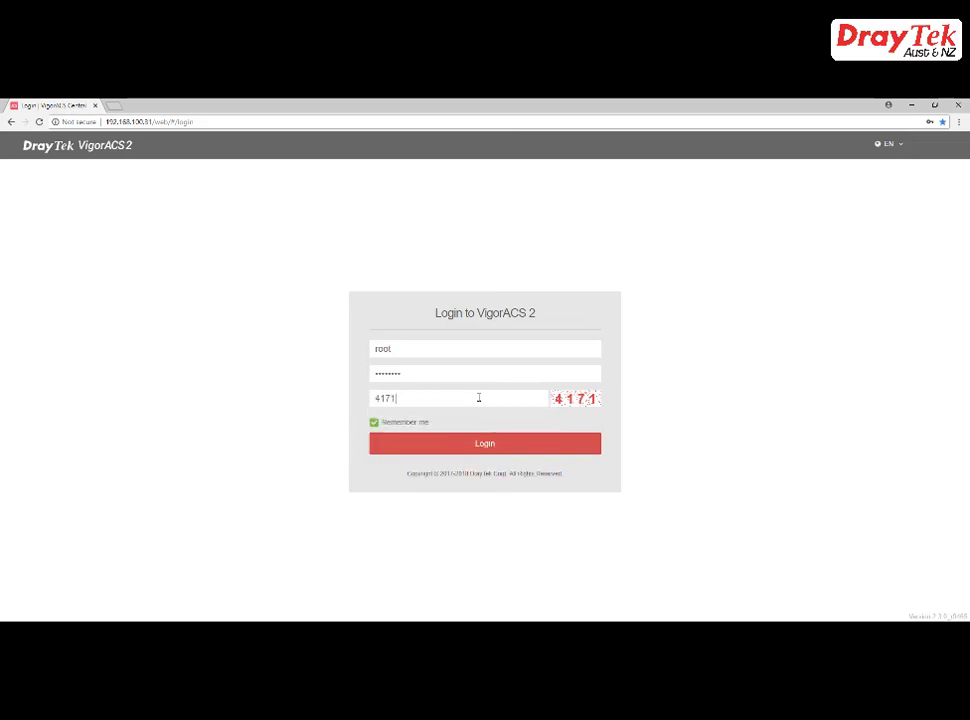
left_click(482, 445)
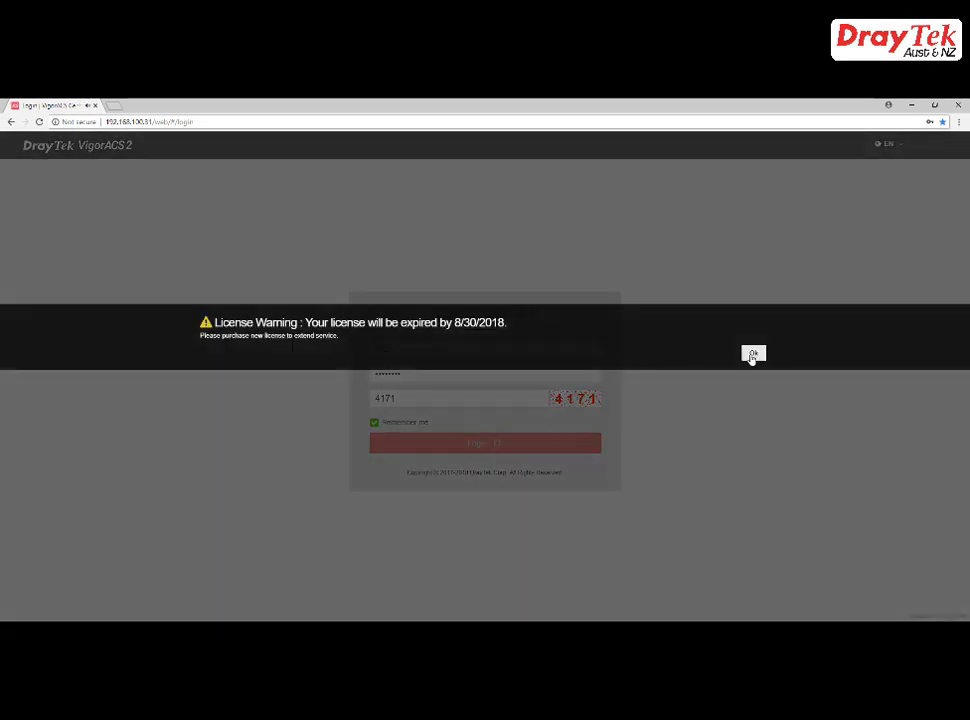
left_click(753, 355)
left_click(748, 354)
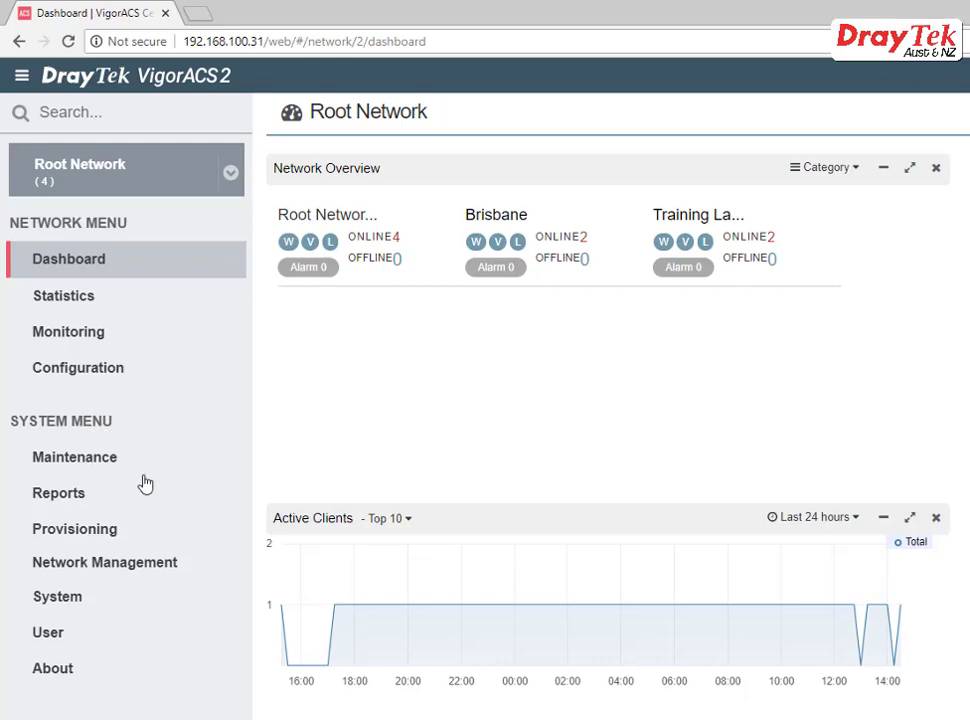
- Expand Reports in the sidebar and go to the User section under System Menu
left_click(74, 496)
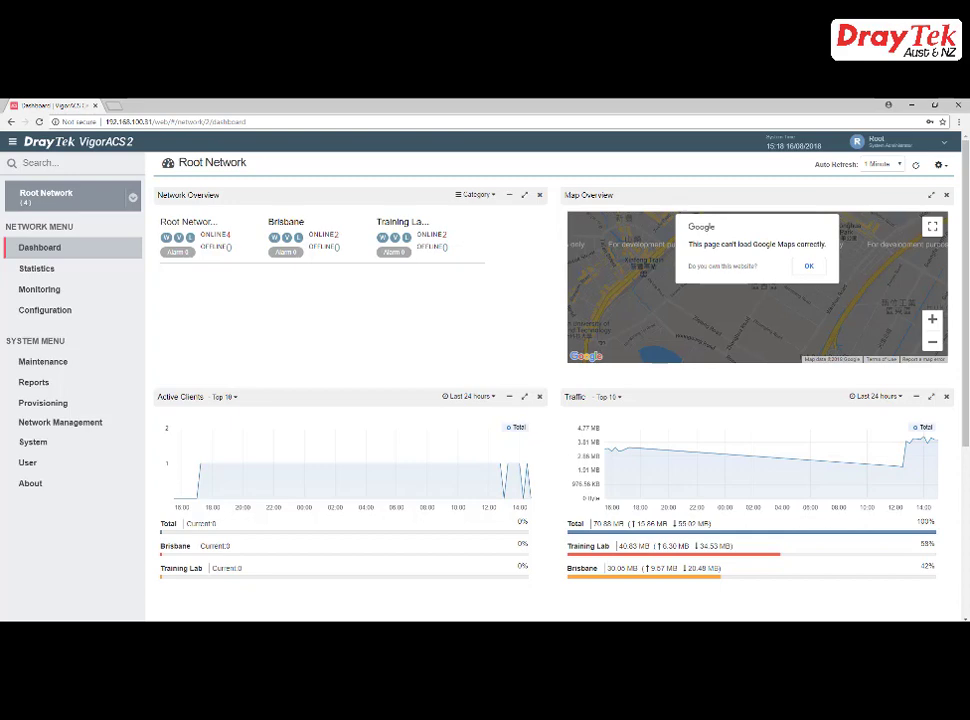
left_click(27, 462)
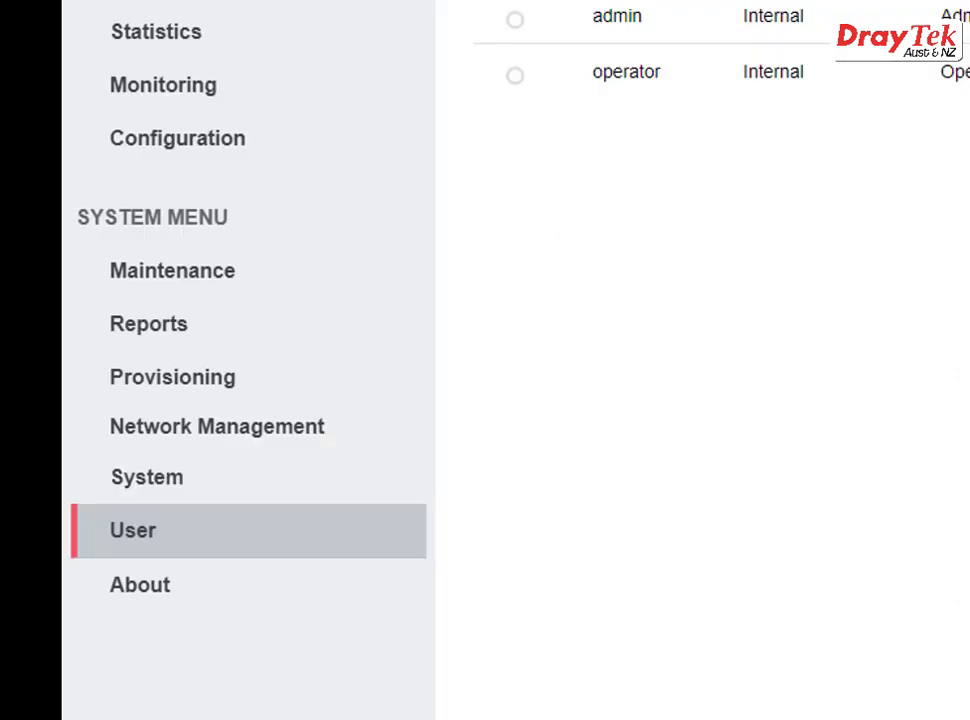
- Review the root System Administrator profile's email notification, address and description, then save it
left_click(147, 547)
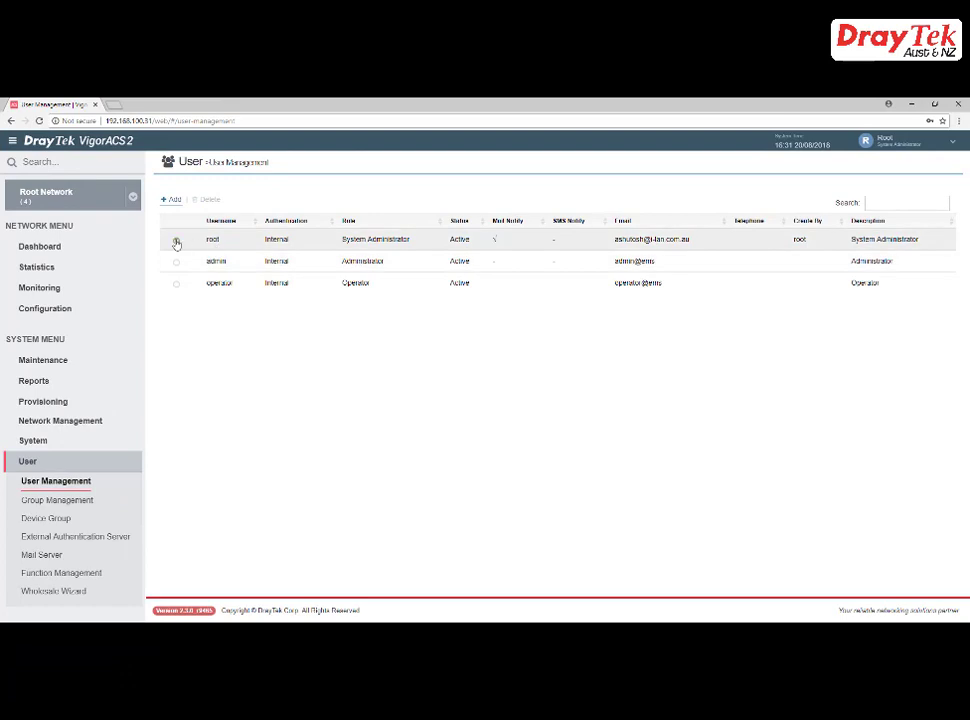
left_click(213, 240)
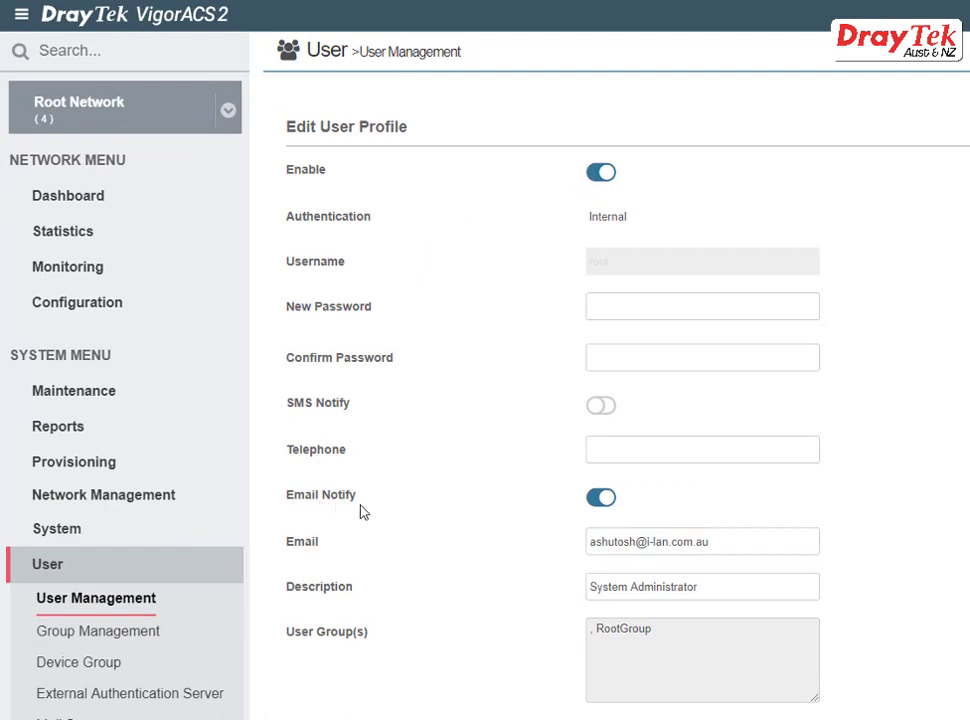
left_click_drag(697, 548, 592, 545)
left_click(722, 587)
double_click(722, 587)
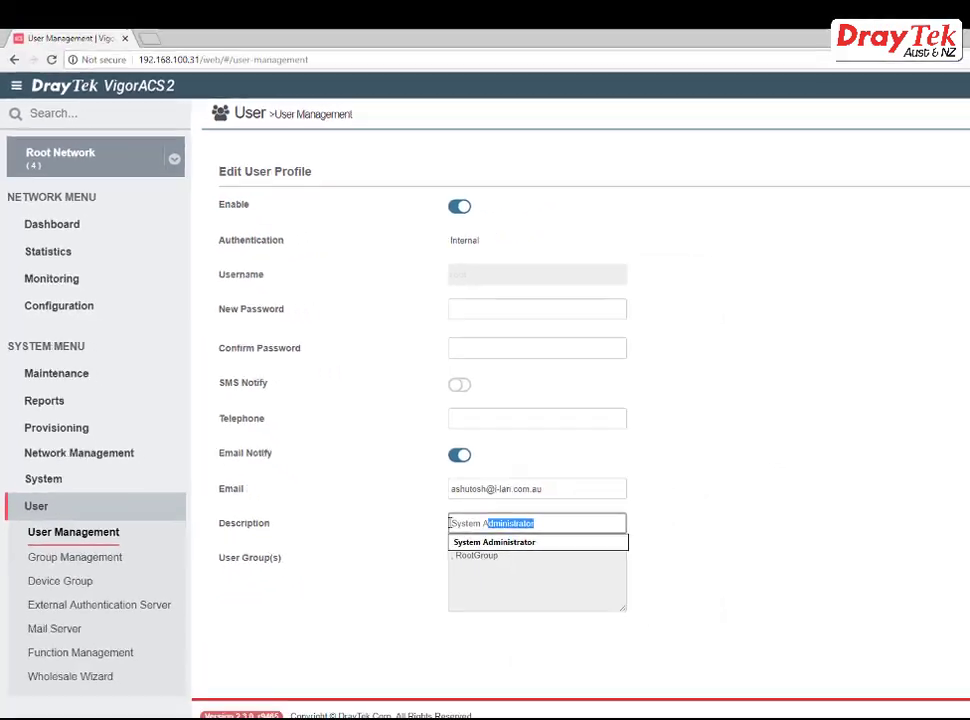
left_click(854, 616)
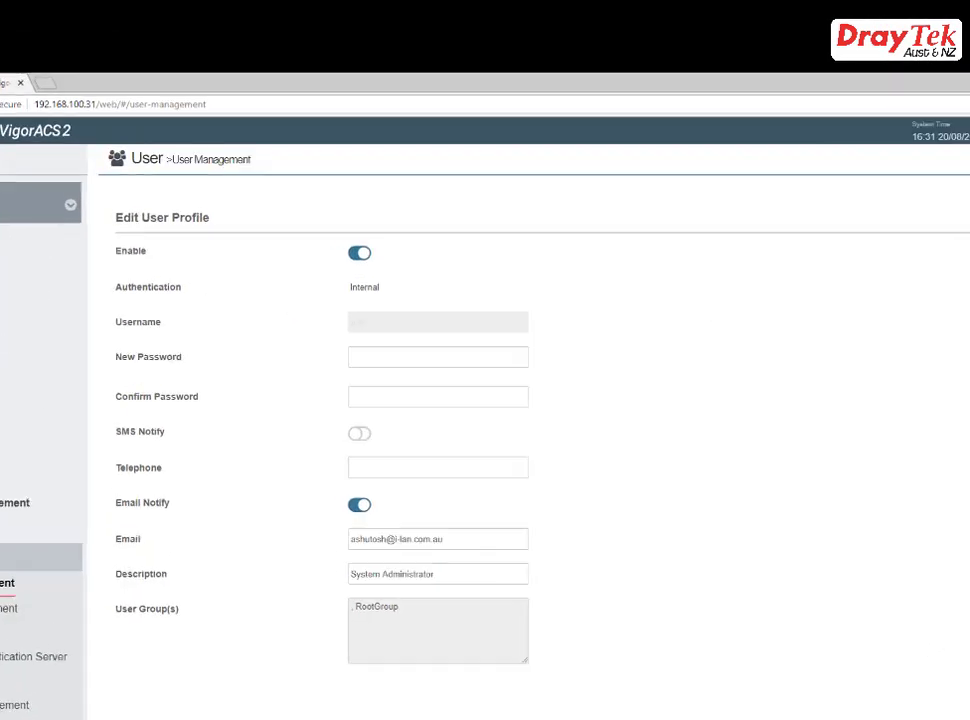
left_click(929, 567)
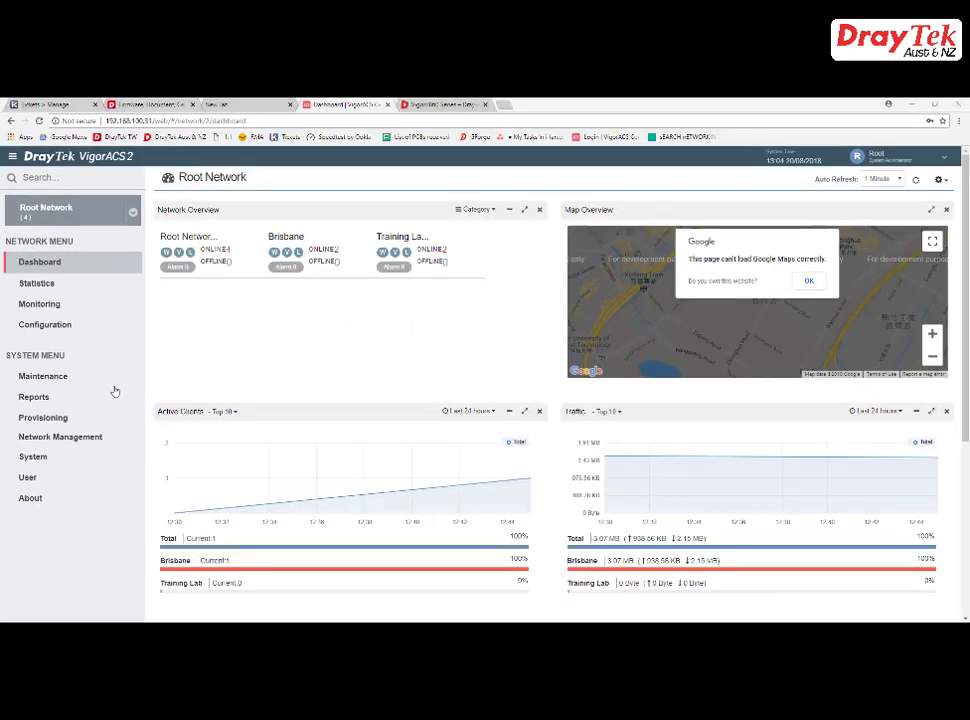
- Go to Reports > Report Tasks and start adding a new report task
left_click(44, 399)
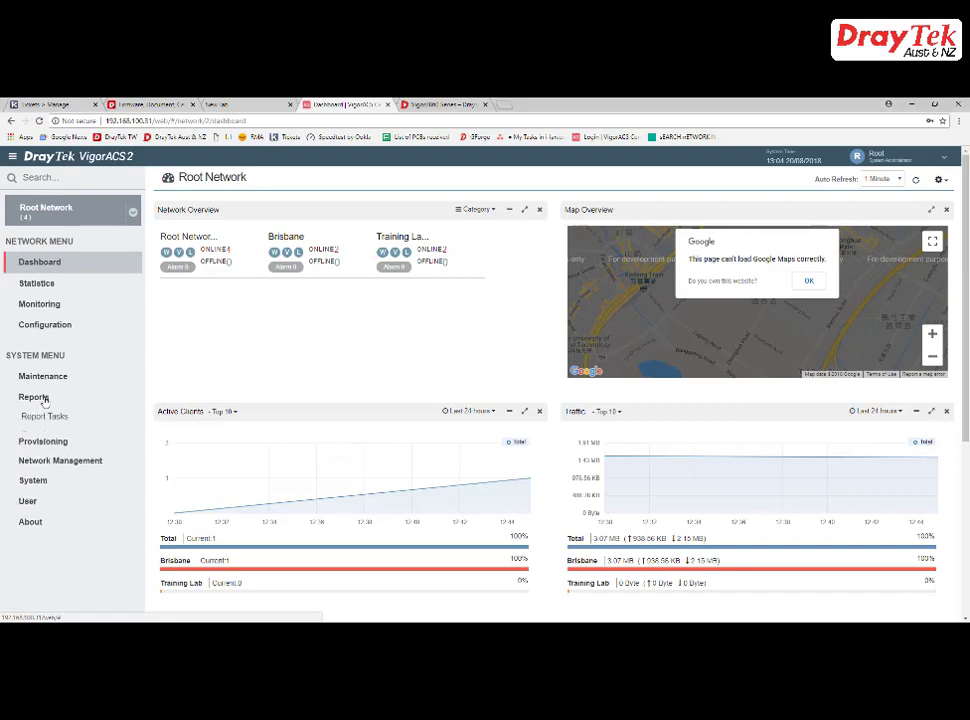
left_click(43, 417)
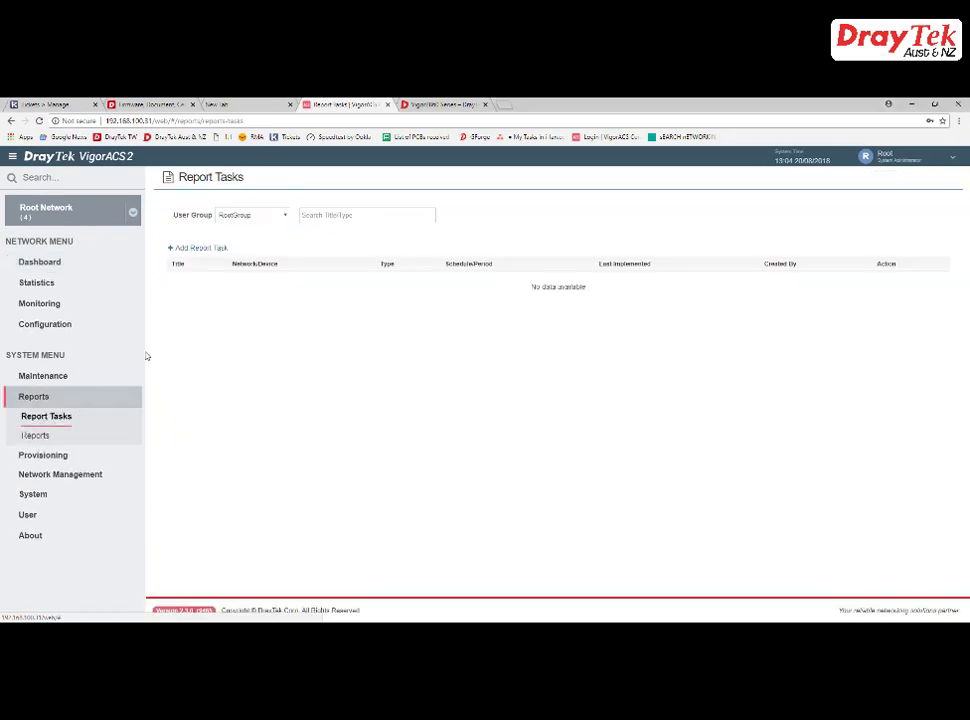
left_click(215, 250)
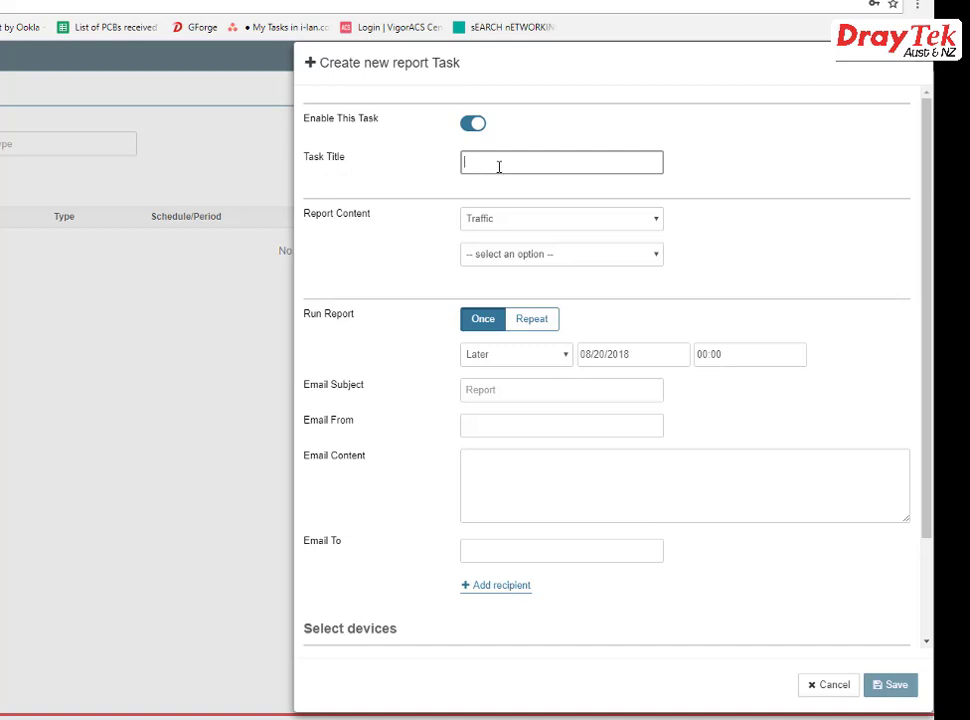
- Title the task Firmware_Information with Firmware > Firmware Overview as the report content
left_click(510, 222)
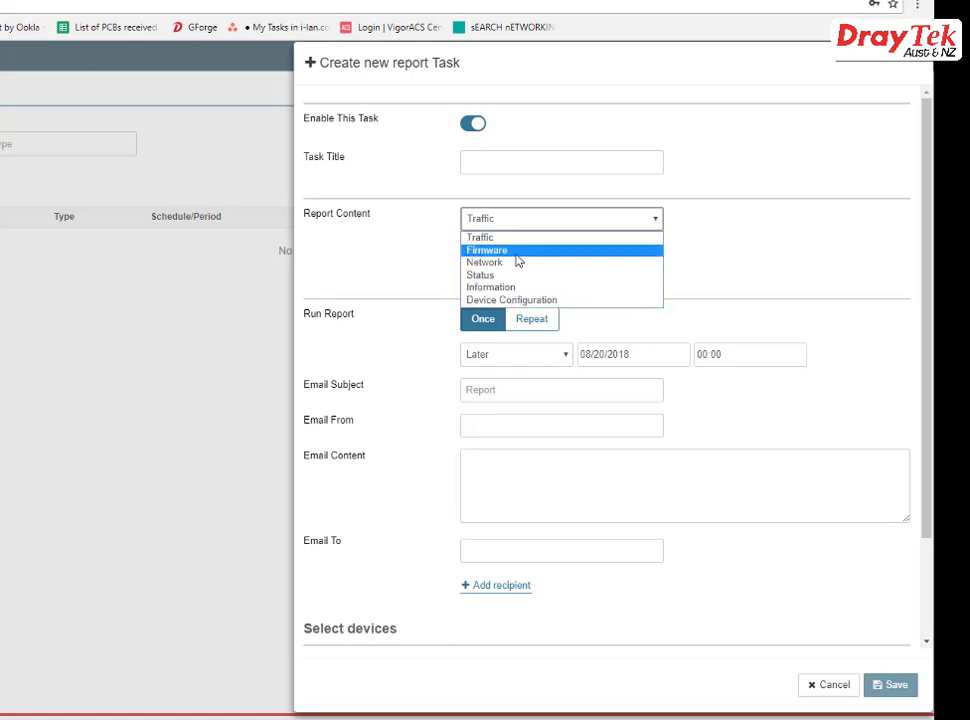
left_click(517, 254)
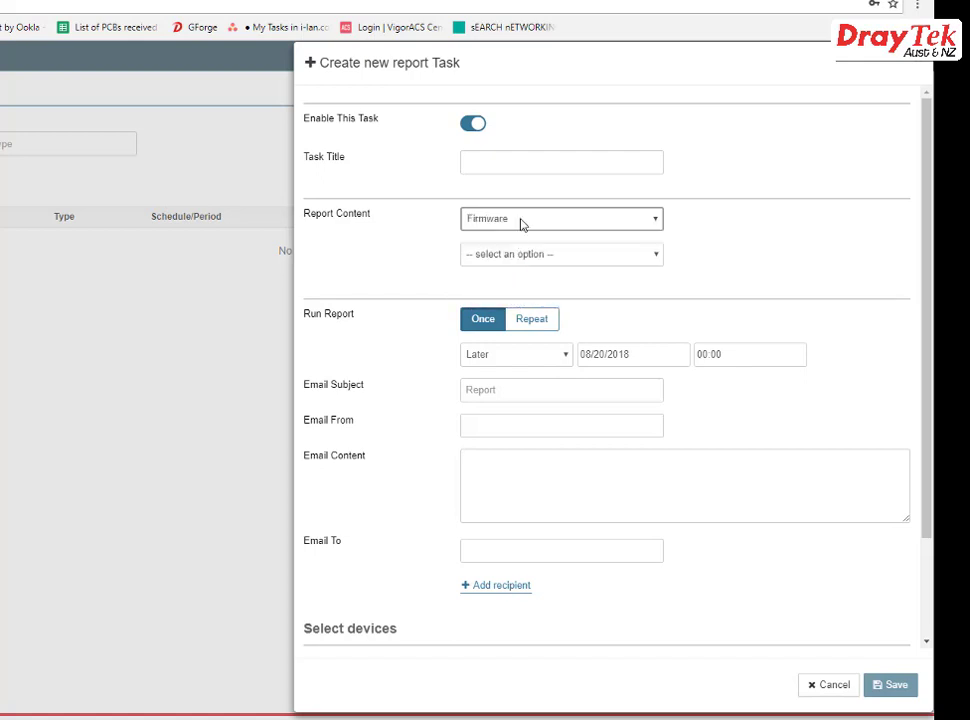
left_click(522, 161)
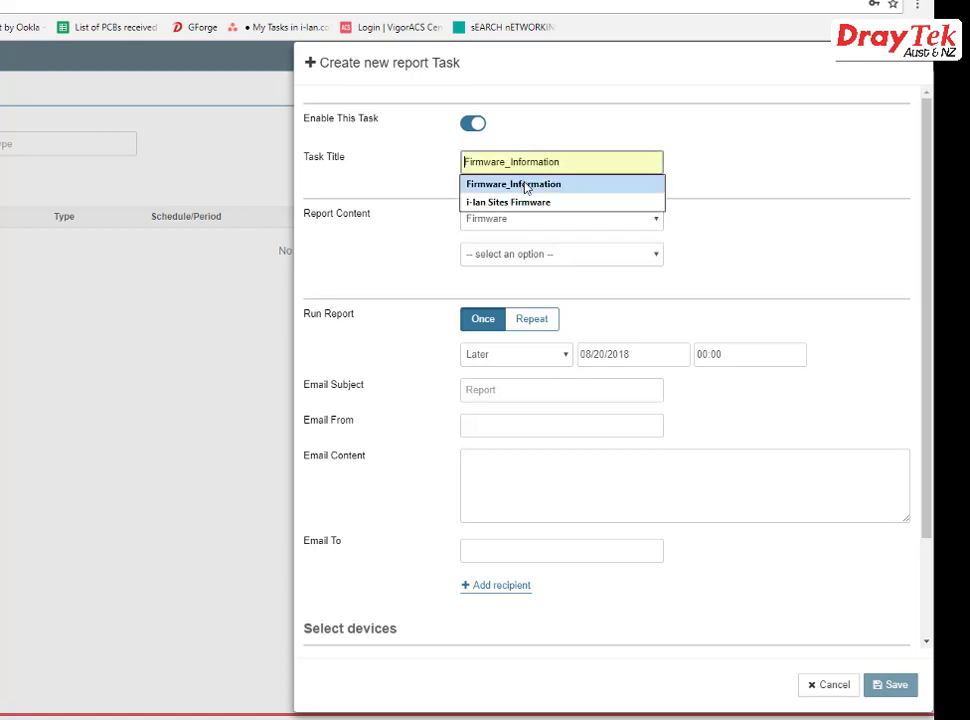
left_click(525, 186)
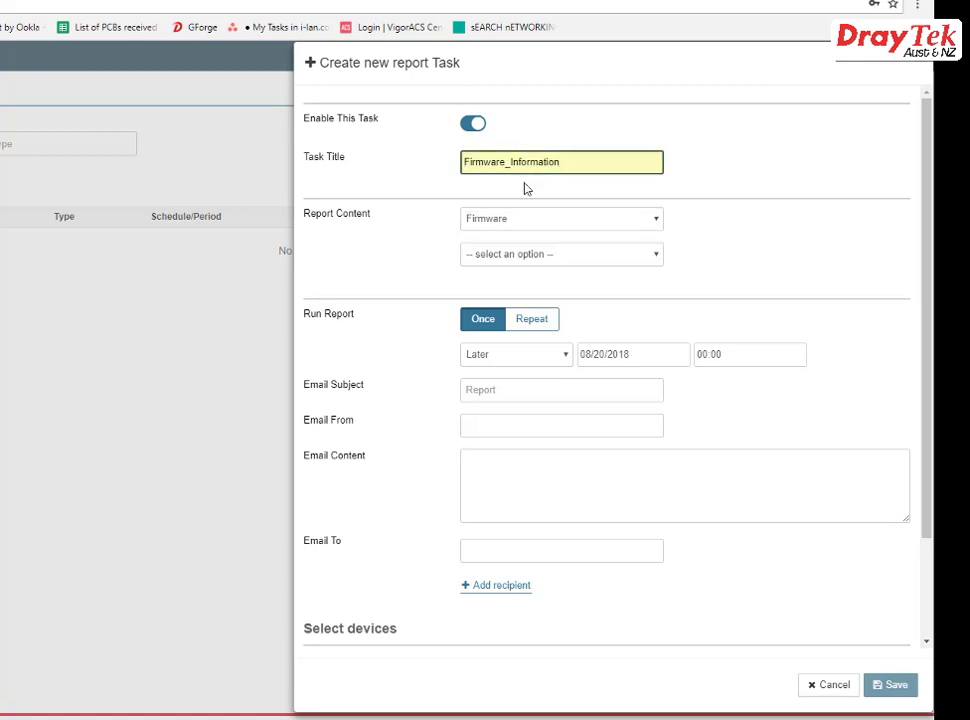
left_click(536, 254)
left_click(500, 285)
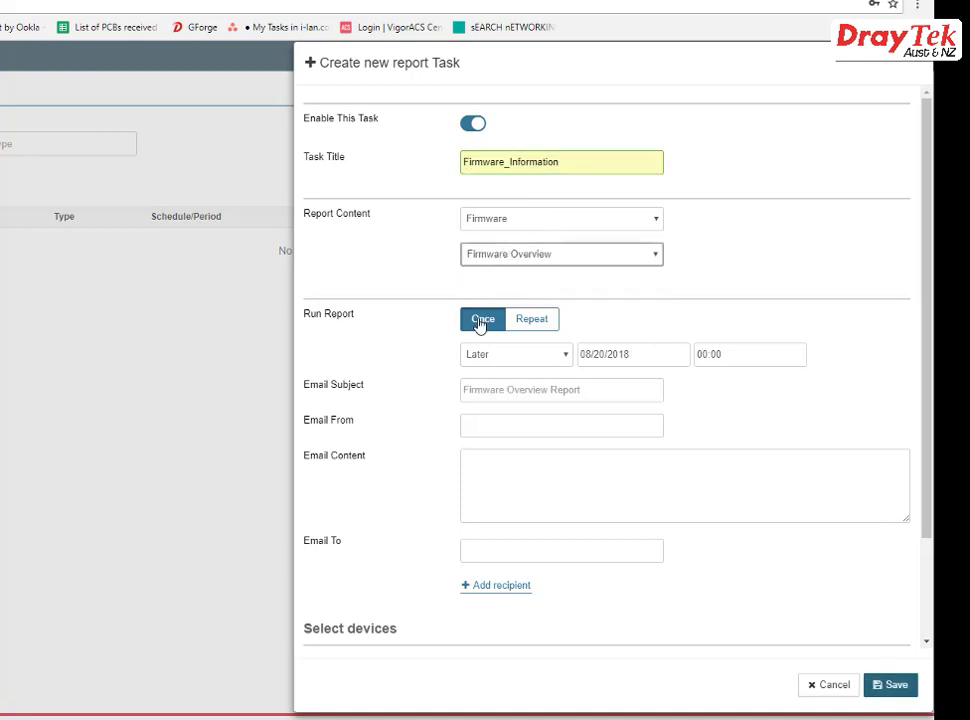
- Try the Once, Now and Later run options, then settle on a repeating schedule
left_click(532, 320)
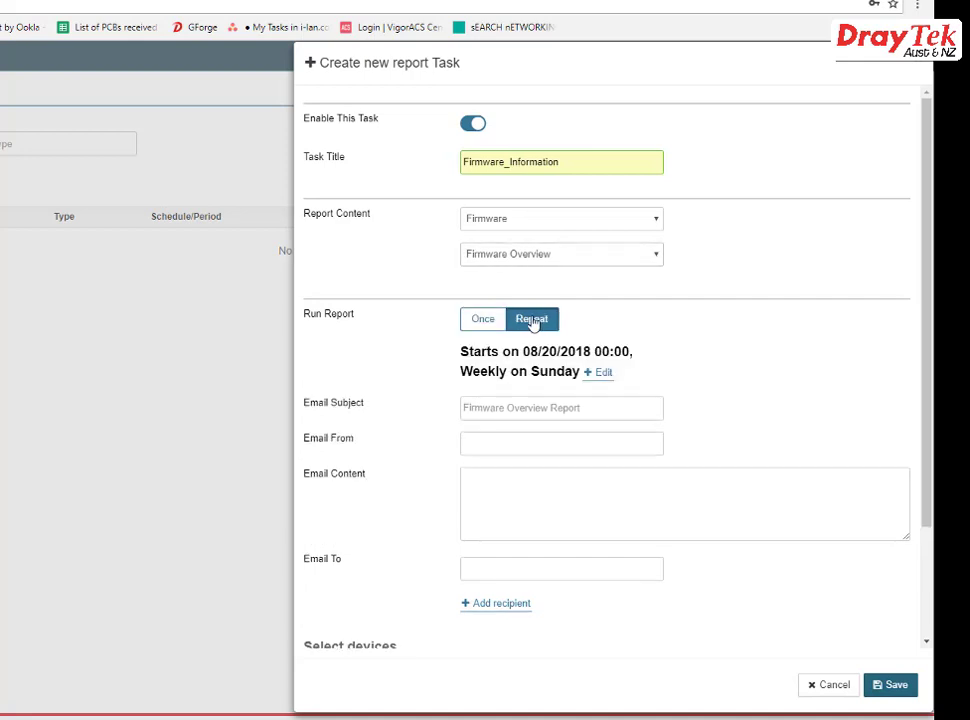
left_click(484, 320)
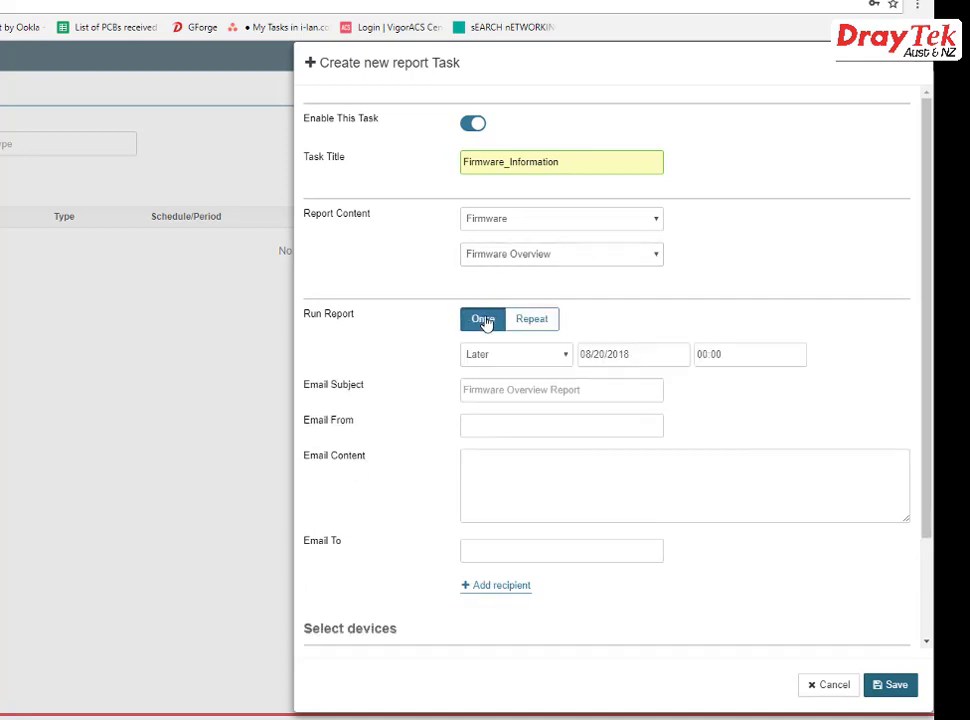
left_click(504, 357)
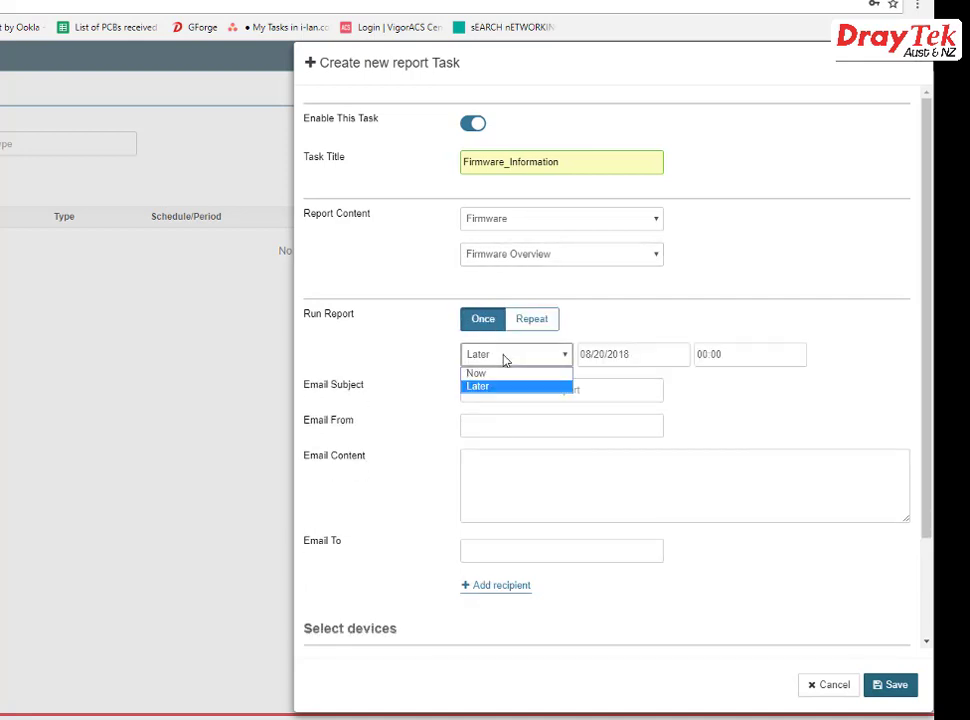
left_click(504, 373)
left_click(506, 362)
left_click(506, 388)
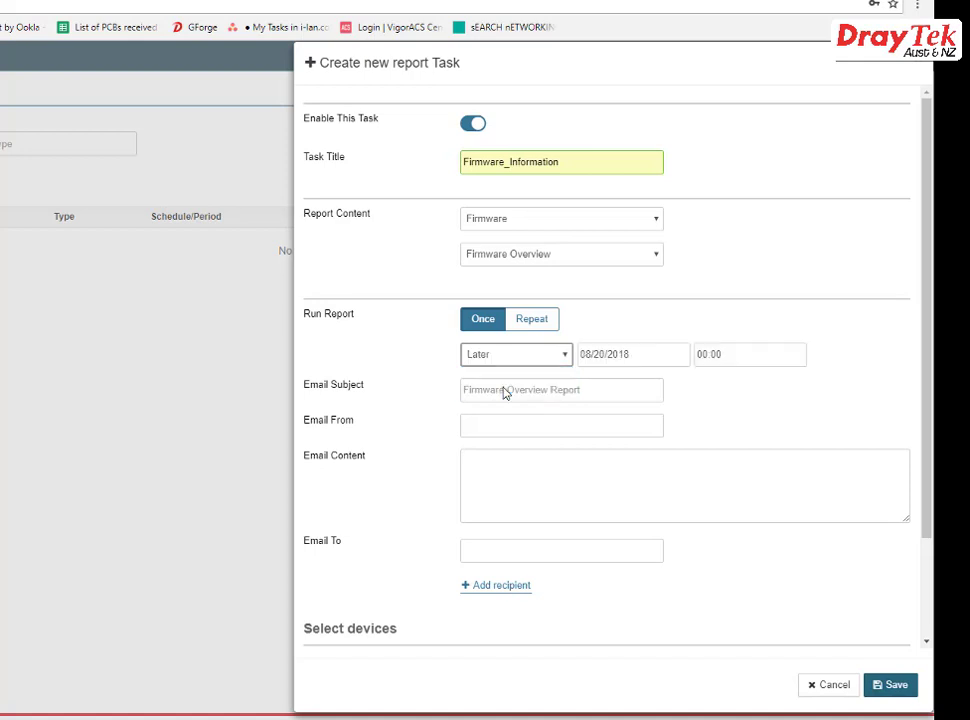
left_click(627, 356)
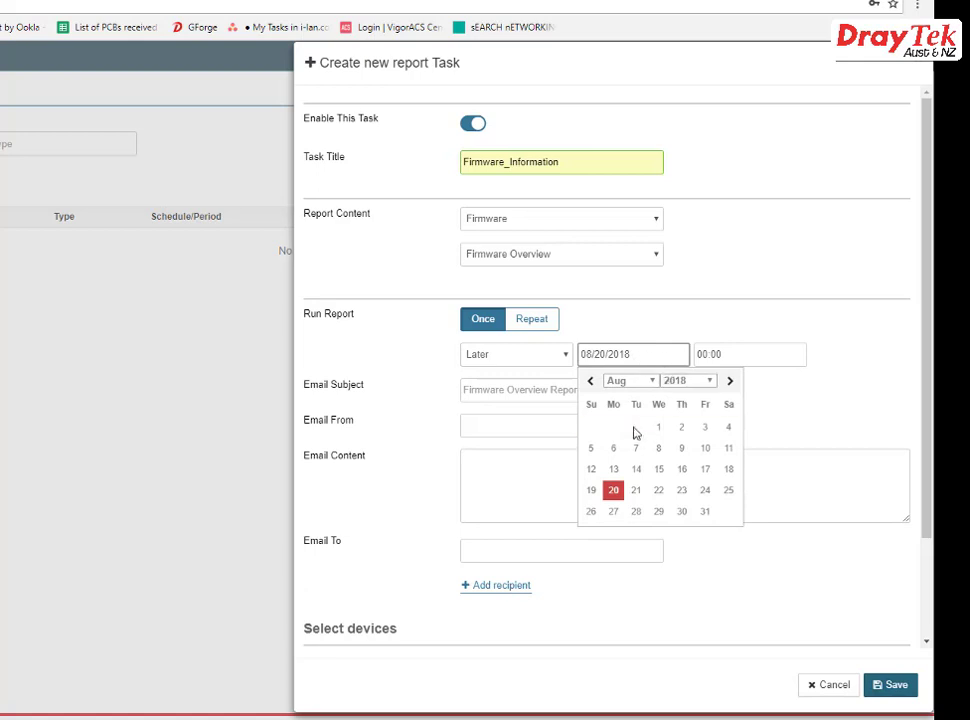
left_click(741, 360)
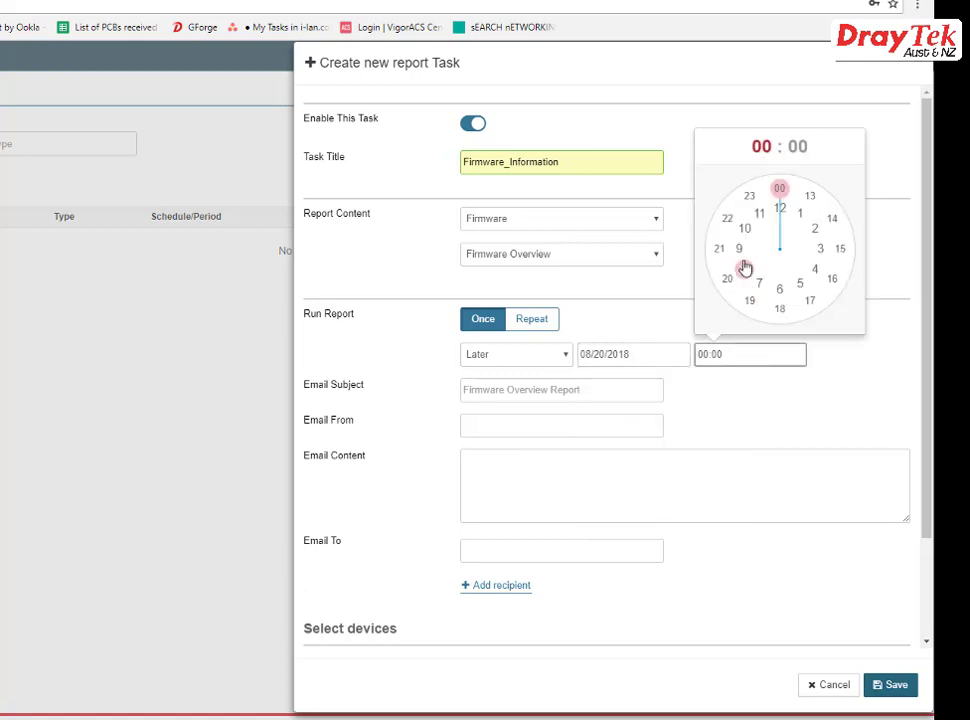
left_click(545, 360)
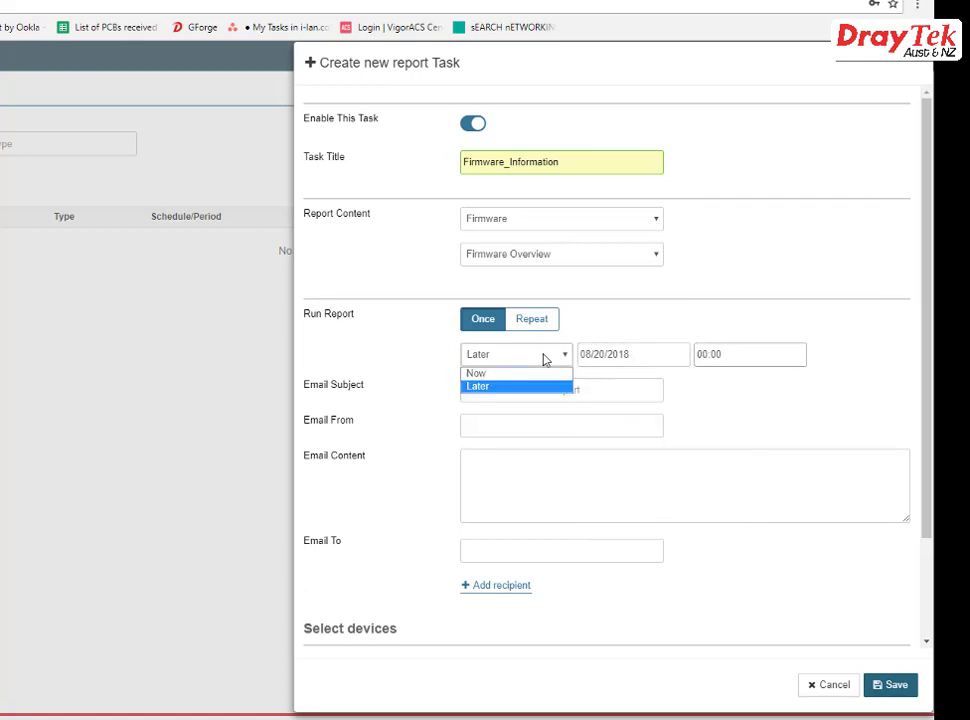
left_click(535, 320)
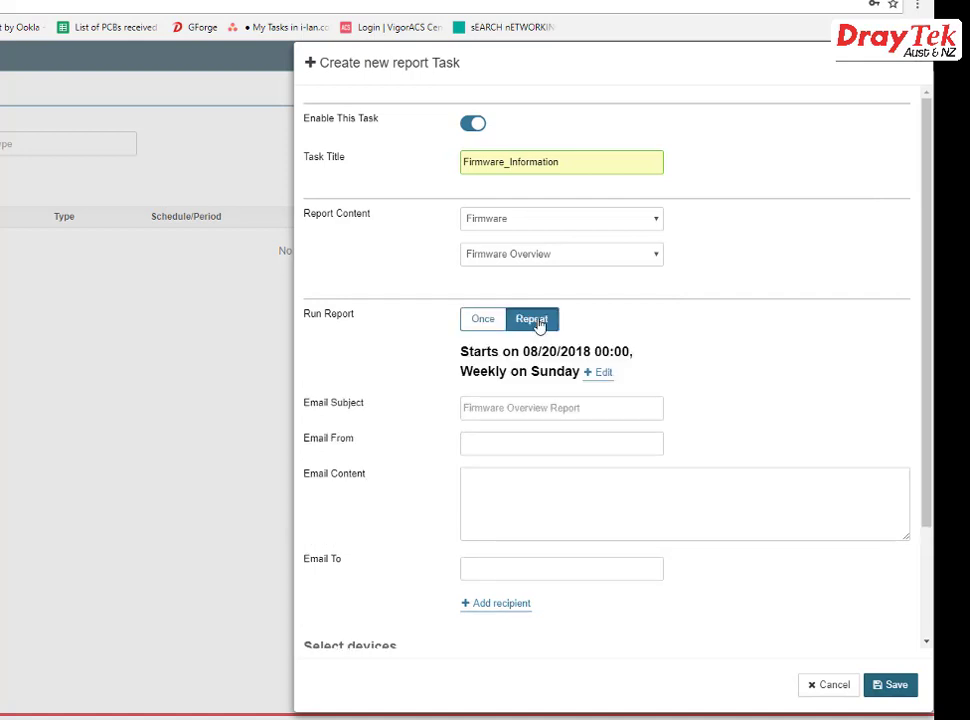
- Keep the Weekly frequency and change the repeat days from Sunday to Monday through Friday
left_click(603, 373)
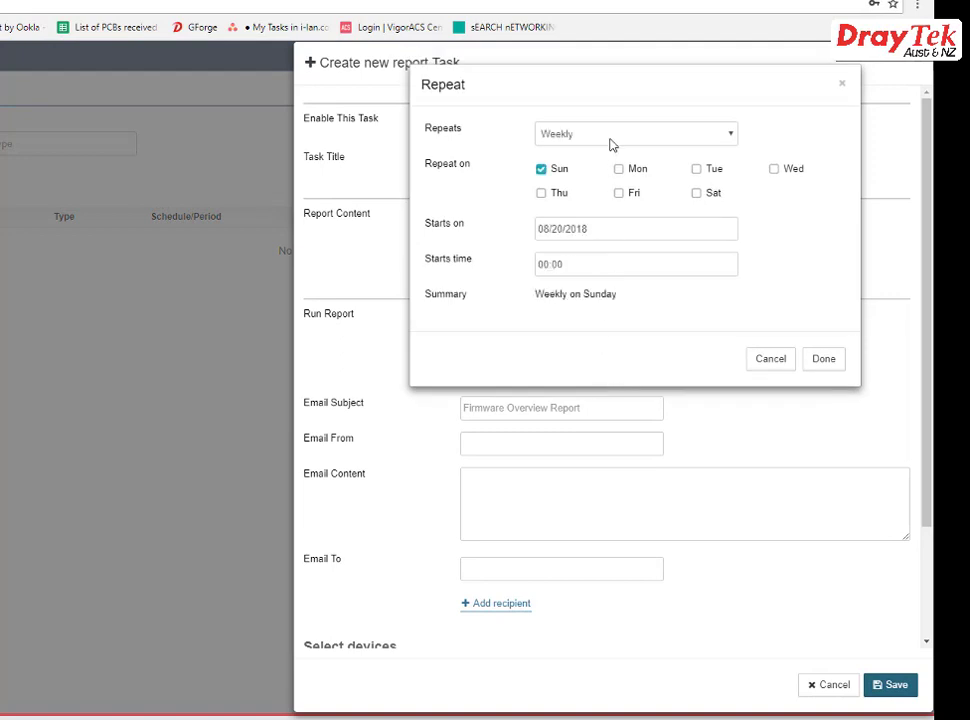
left_click(610, 144)
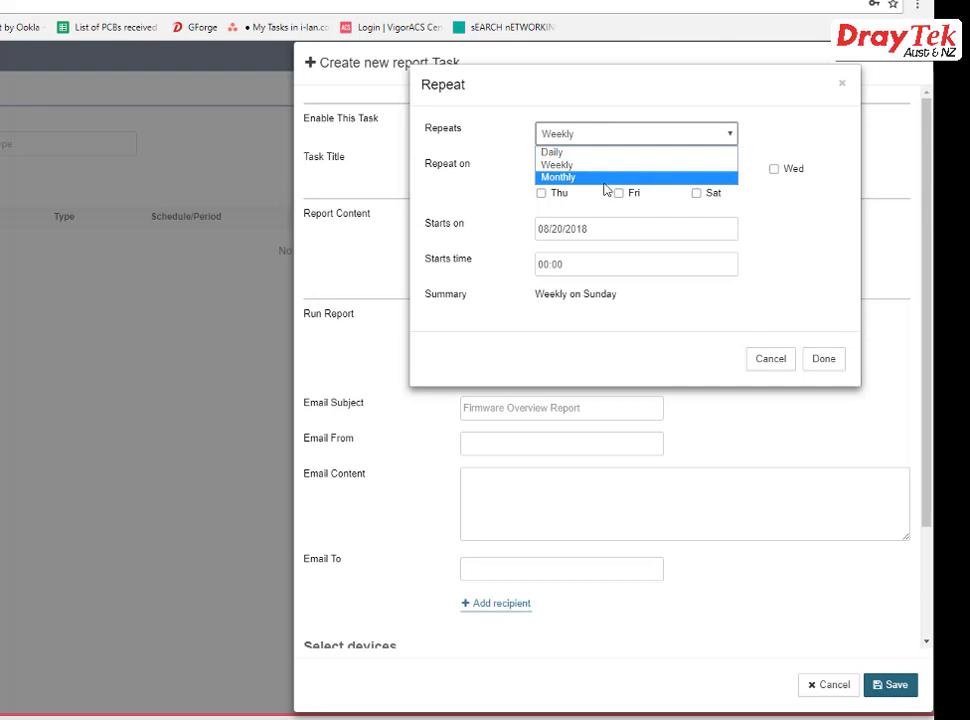
left_click(586, 216)
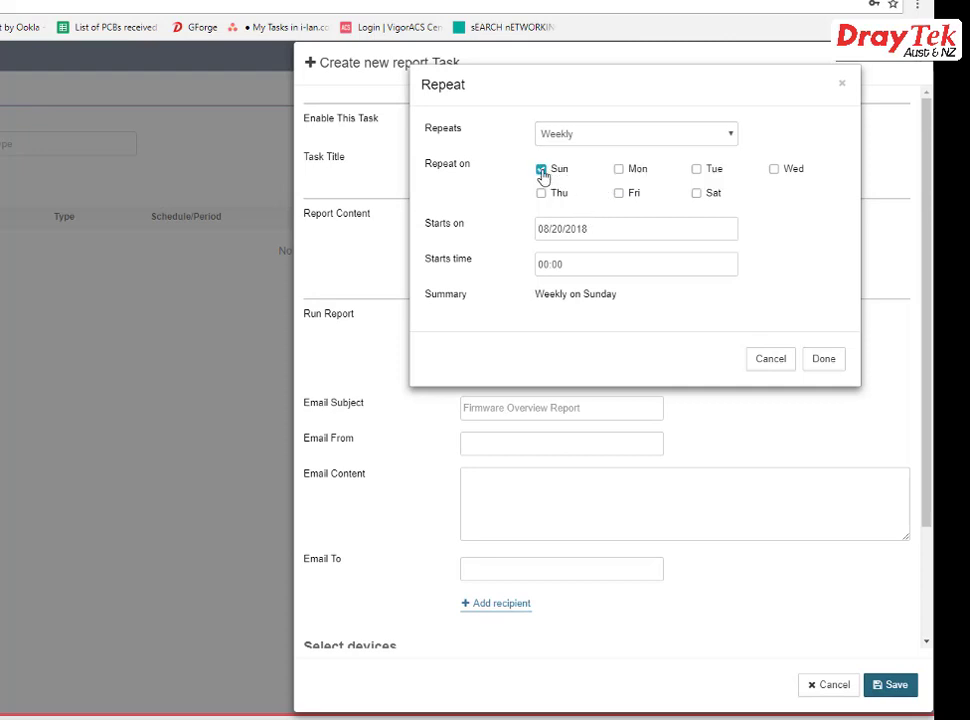
left_click(542, 170)
left_click(619, 169)
left_click(697, 169)
left_click(774, 169)
left_click(541, 193)
left_click(619, 193)
- Set the schedule start to 08/20/2018 at 06:15 and confirm it
left_click(592, 231)
left_click(571, 364)
left_click(581, 268)
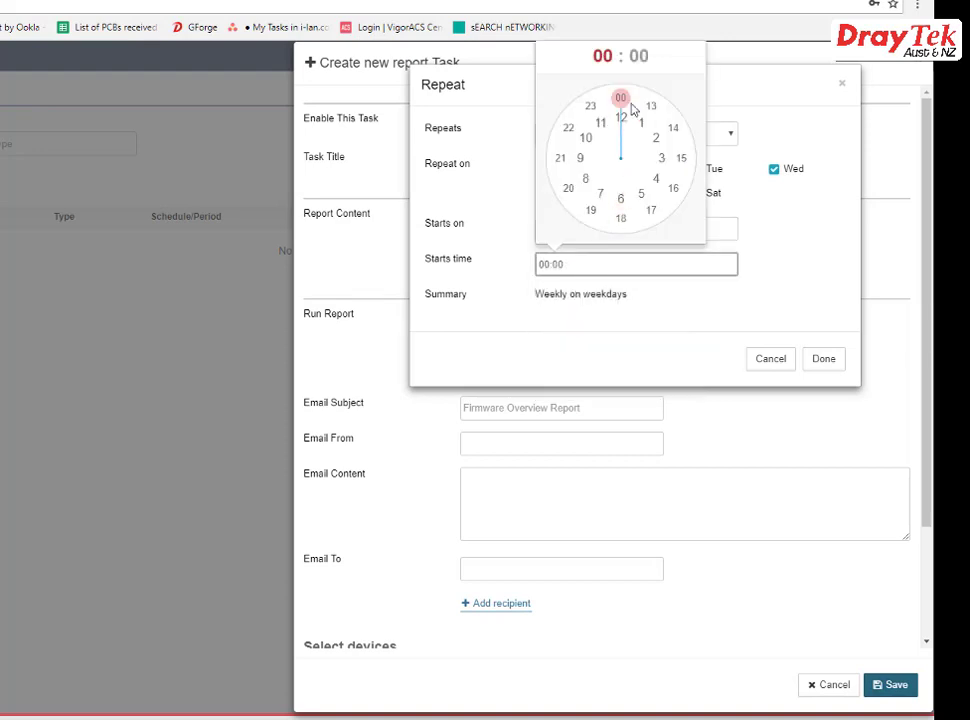
left_click_drag(621, 100, 615, 195)
left_click_drag(626, 102, 655, 157)
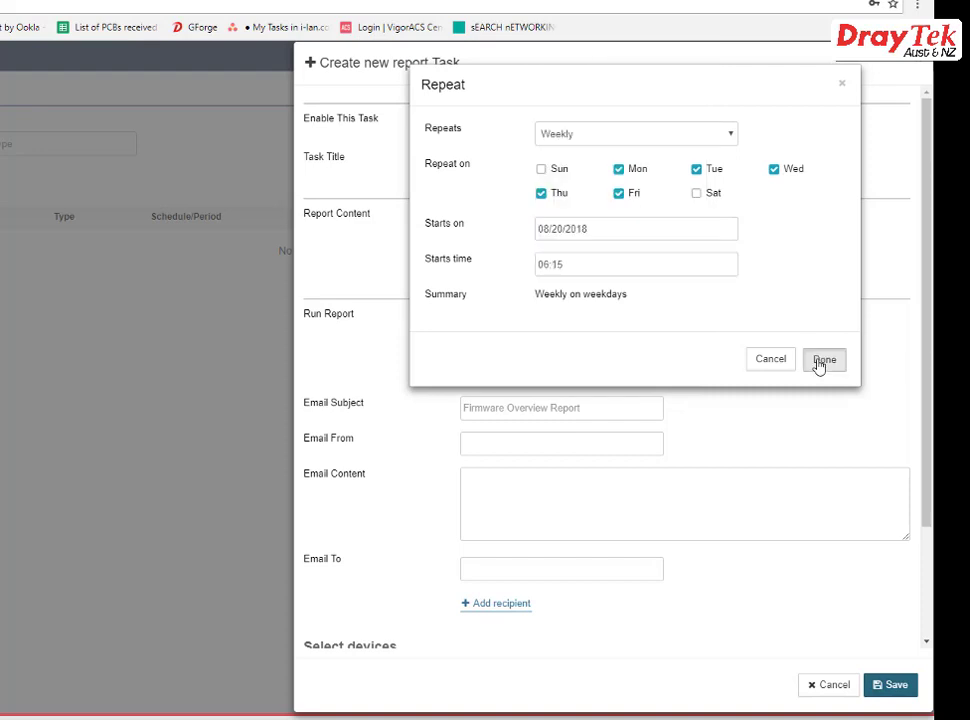
left_click(820, 360)
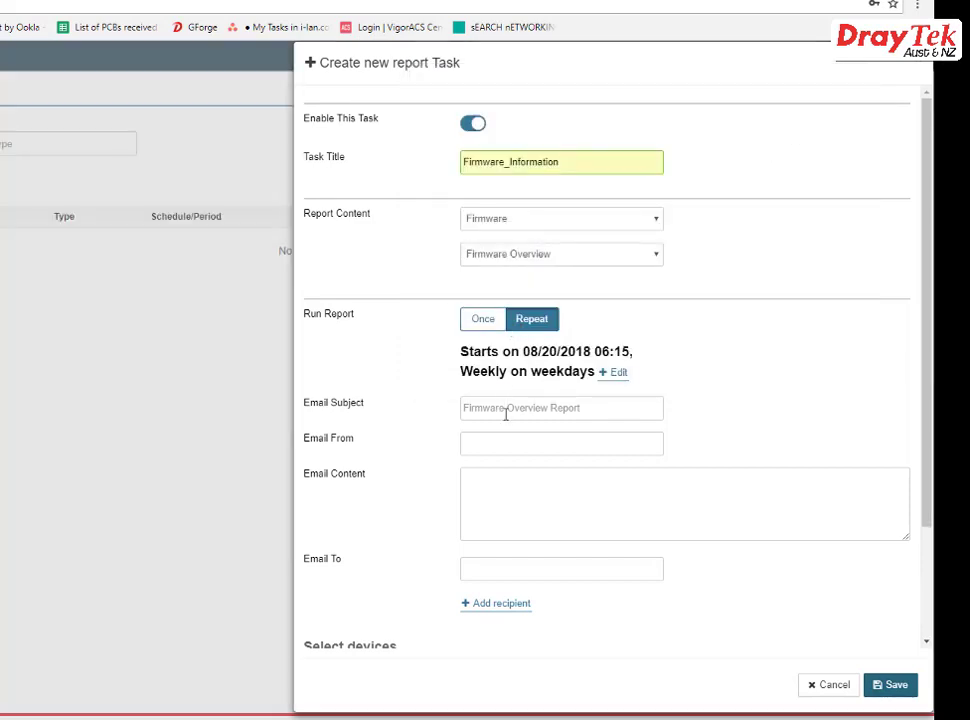
- Run the report once now, with subject Firmware Overview Report, the sender, and message Firmware_i-lan Site
left_click(494, 324)
left_click(494, 359)
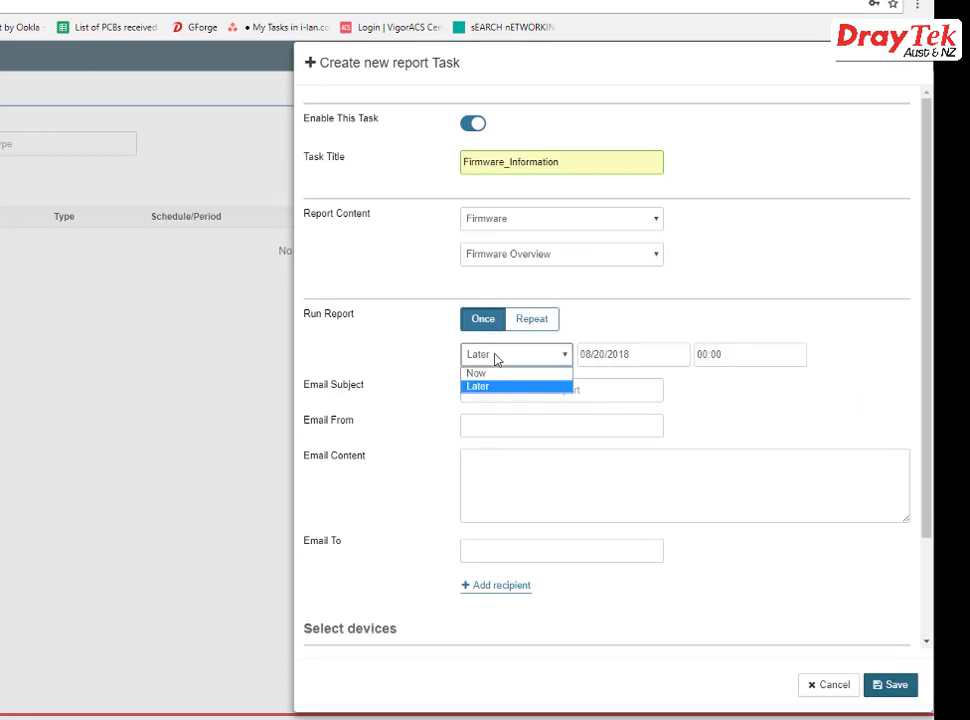
left_click(494, 377)
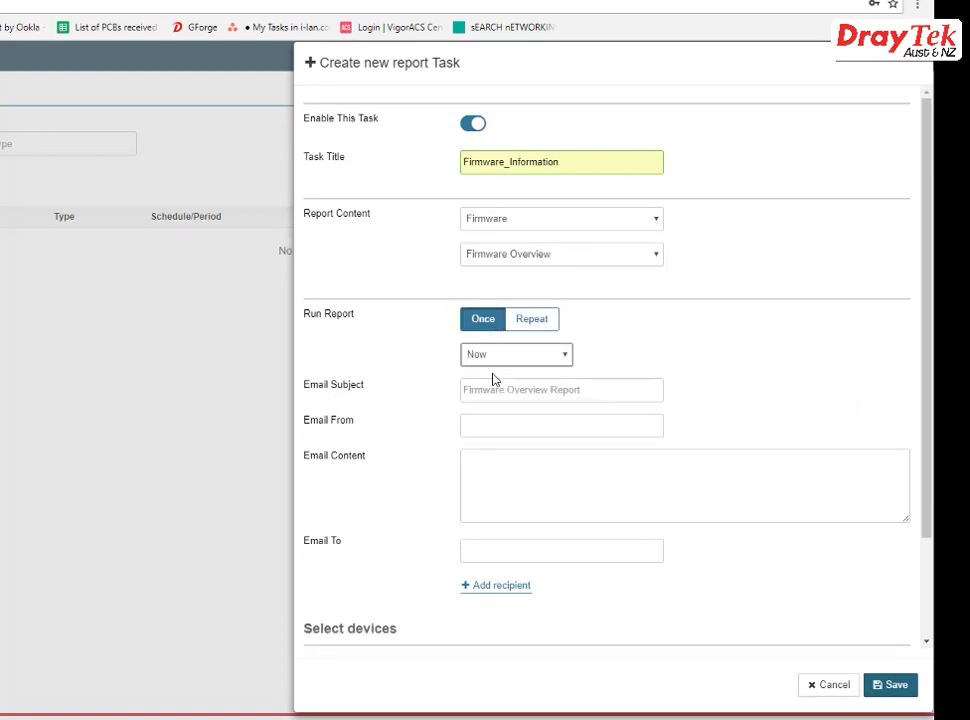
left_click(500, 391)
left_click(520, 410)
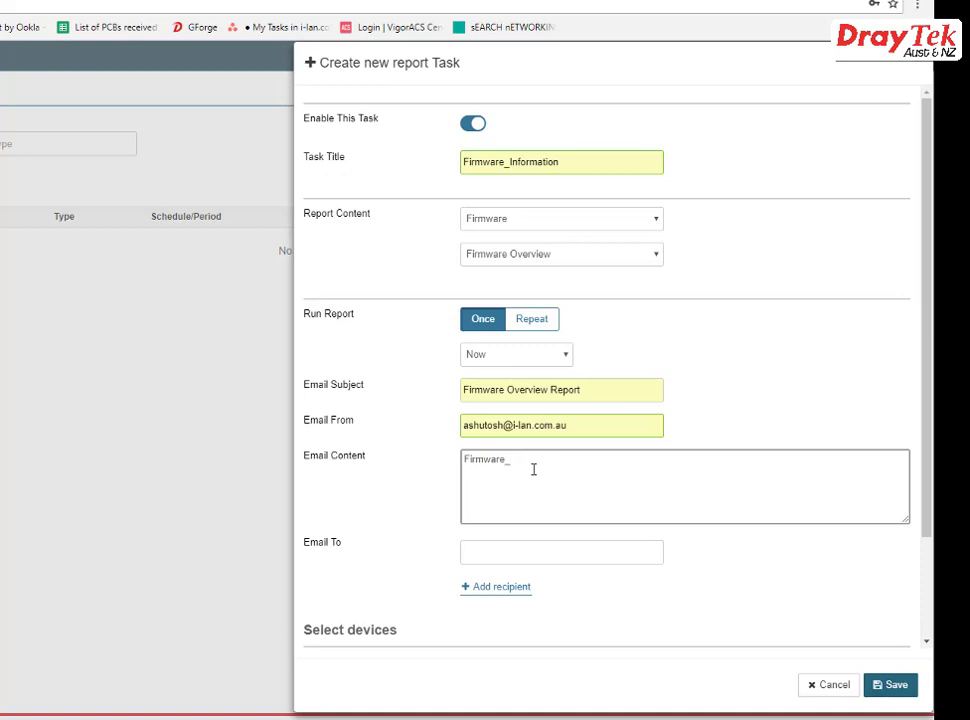
type("Site")
- Fill in the recipient's e-mail from suggestions, then add and remove an empty second recipient field
left_click(500, 550)
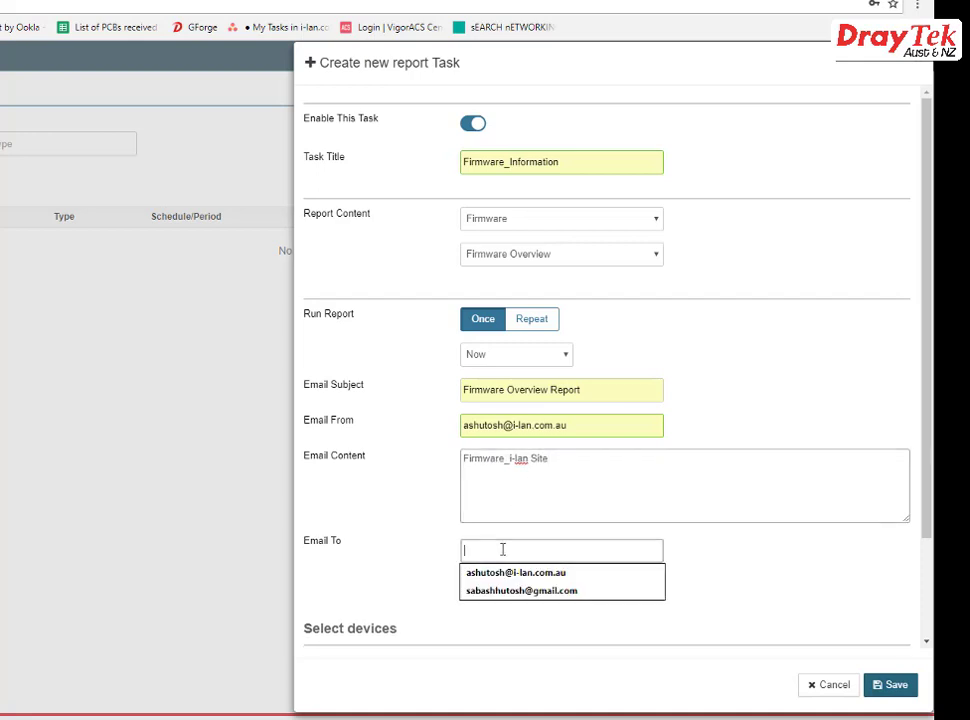
left_click(507, 572)
left_click(588, 605)
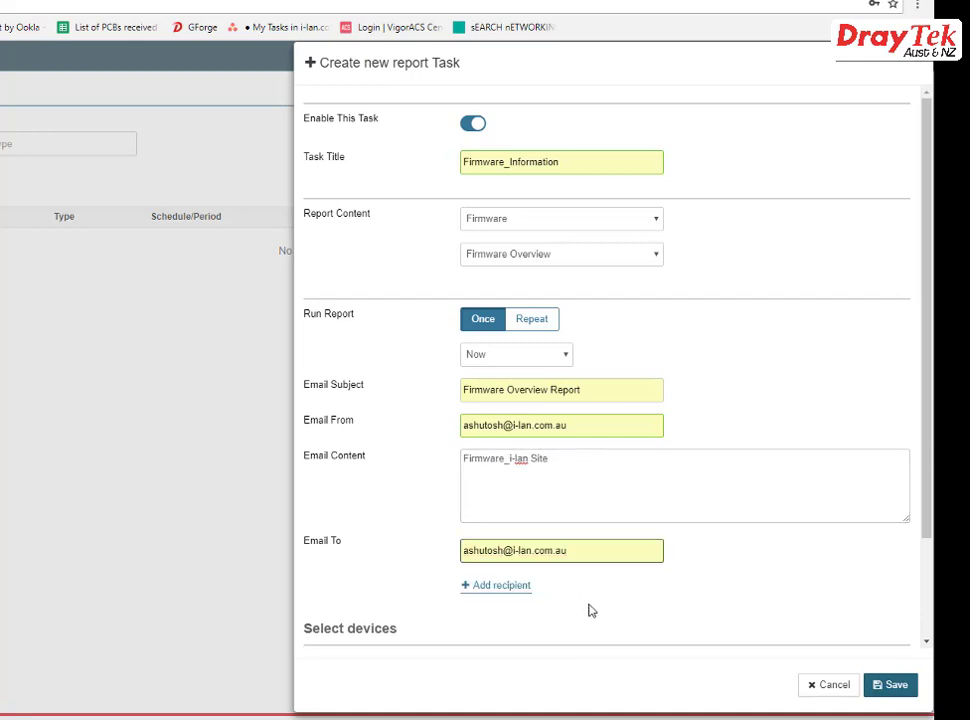
left_click(505, 586)
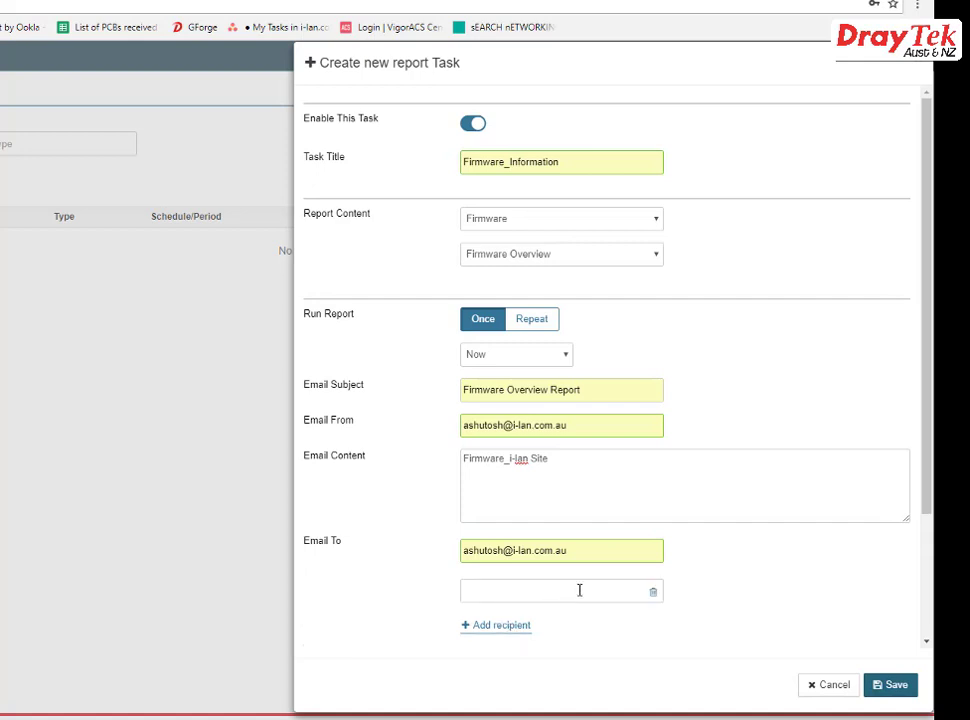
left_click(653, 595)
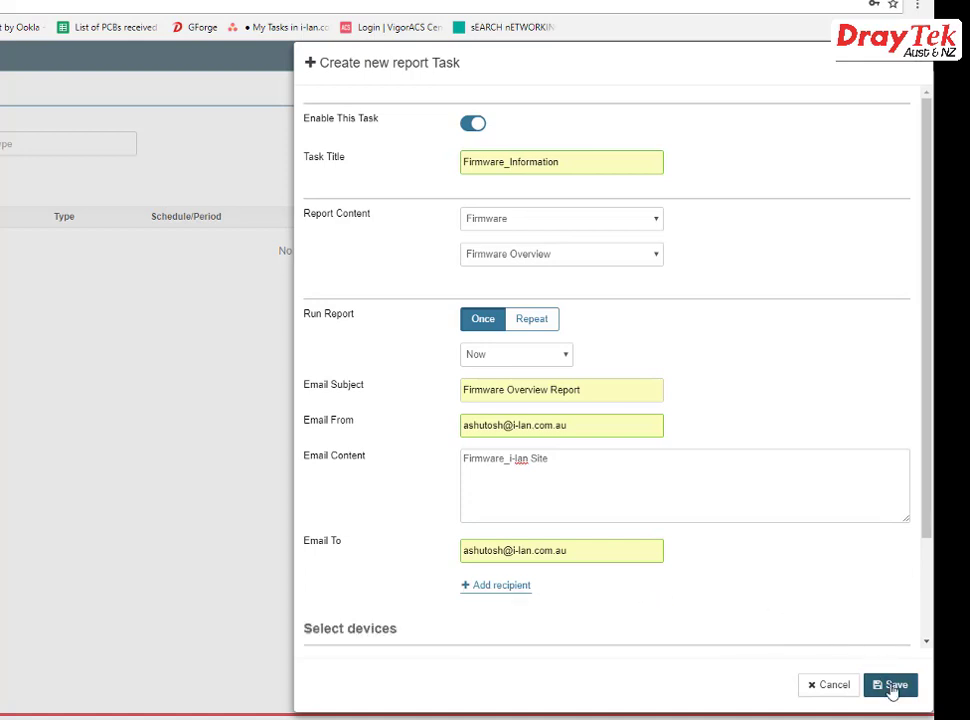
- Tick the Root Network devices, including both Training Lab 2926 units, and save the Firmware_Information task
left_click_drag(927, 521, 926, 616)
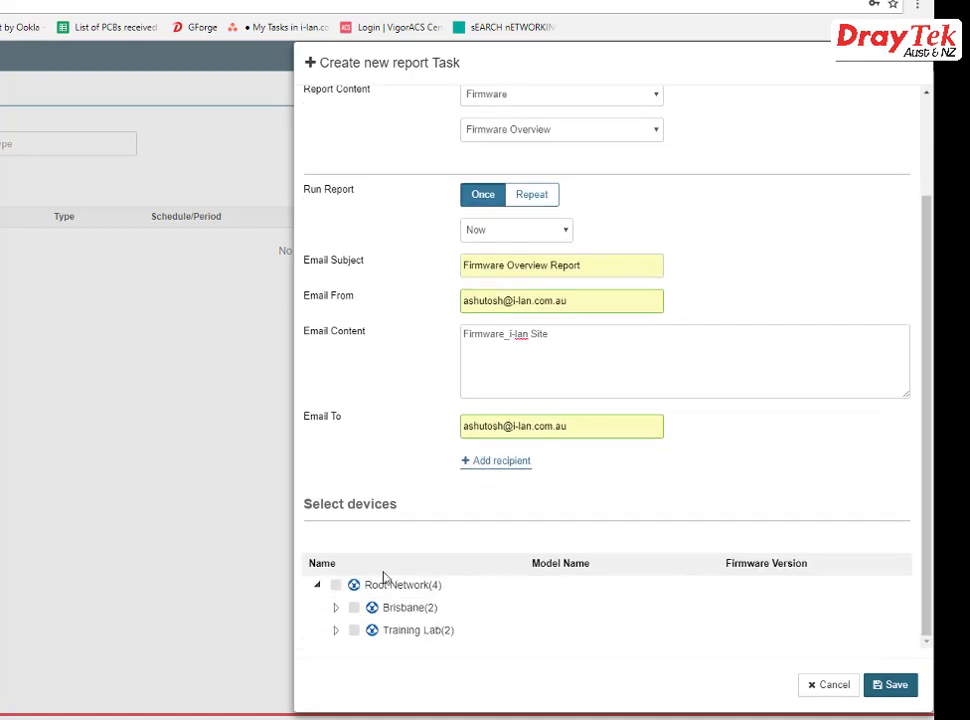
left_click(336, 586)
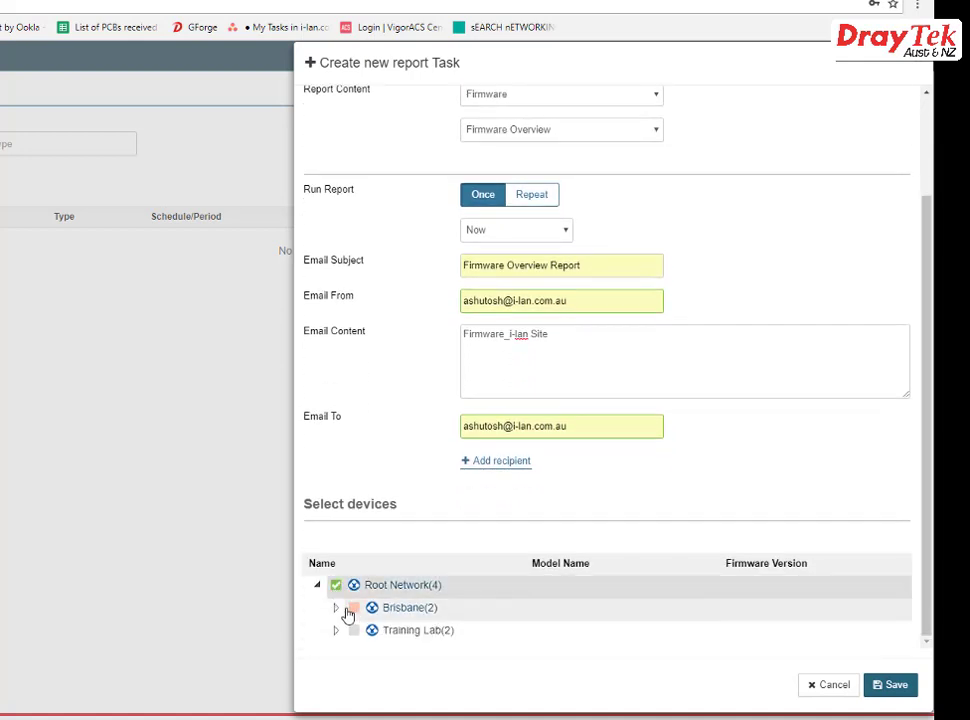
left_click(335, 607)
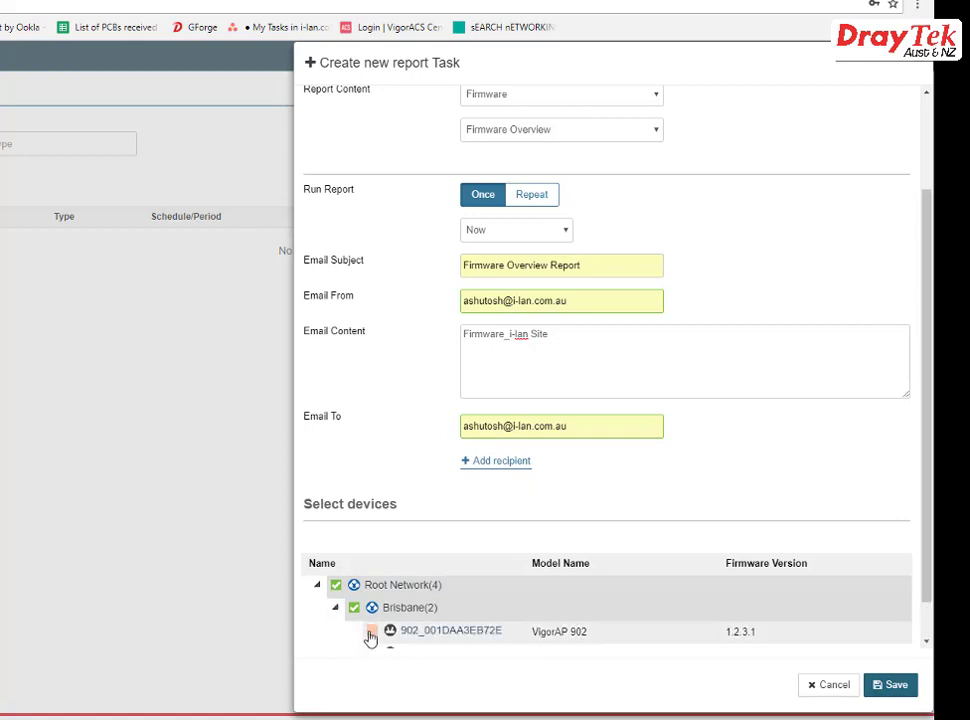
scroll(372, 640, "down", 1)
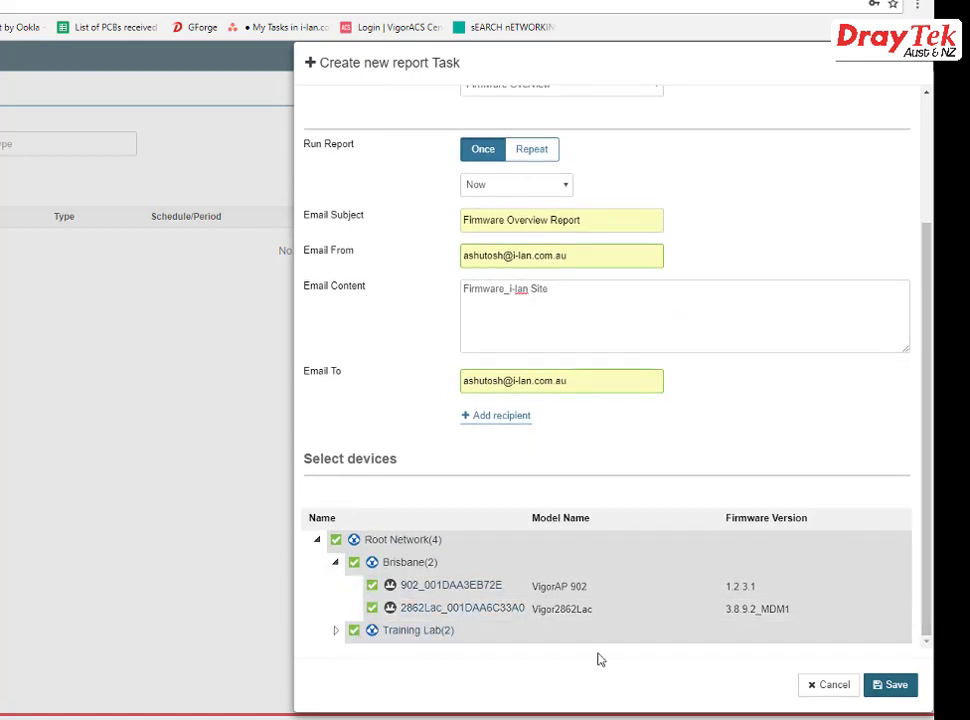
left_click(335, 630)
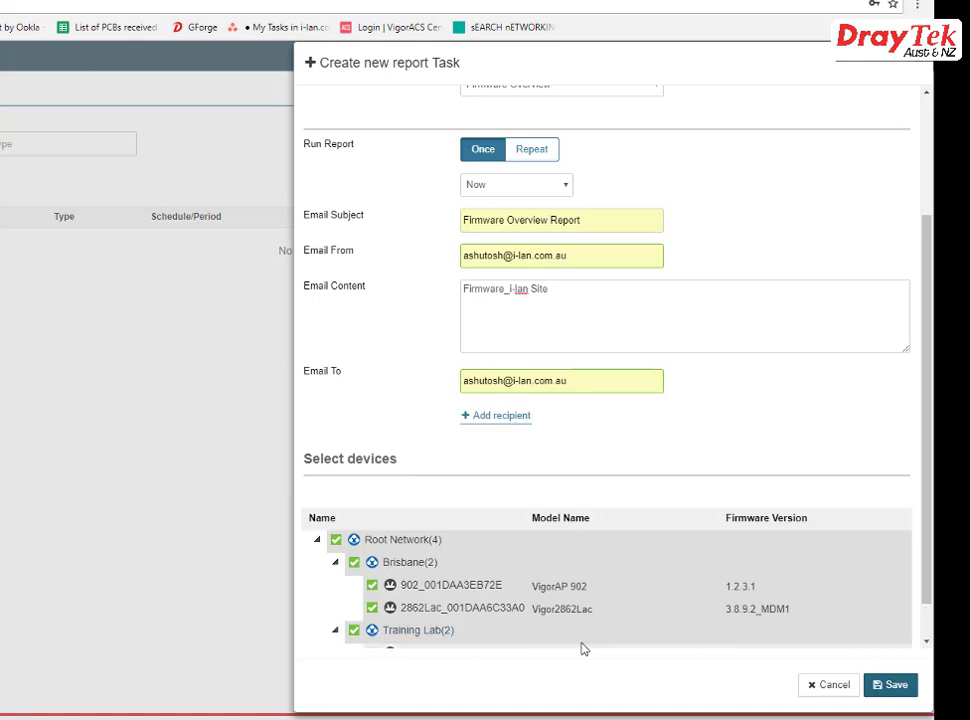
scroll(641, 634, "down", 1)
left_click(372, 607)
left_click(372, 630)
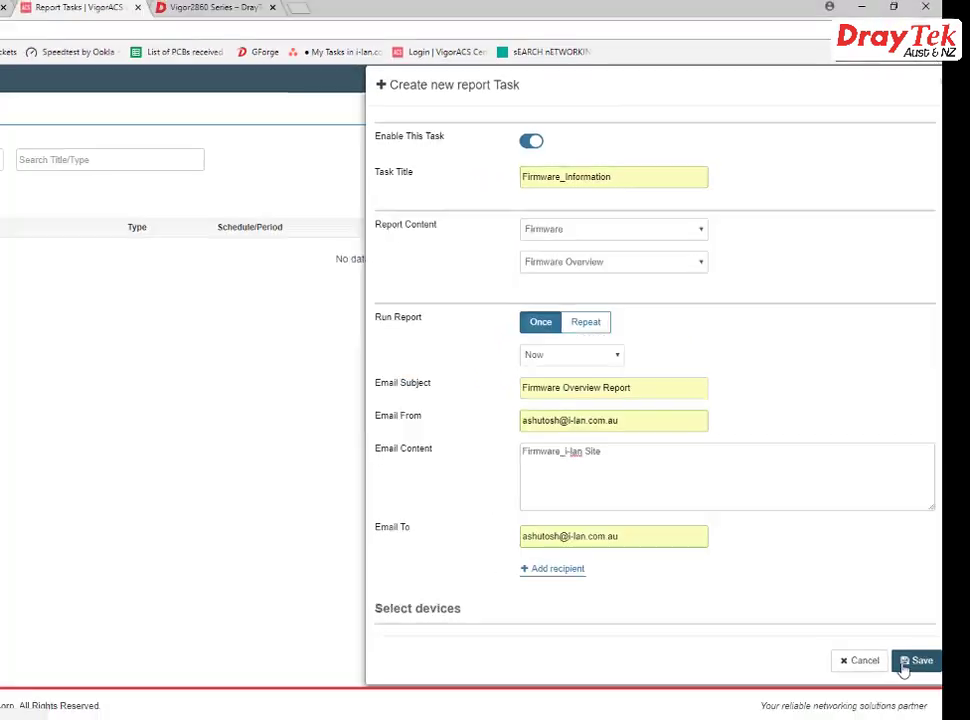
left_click(891, 686)
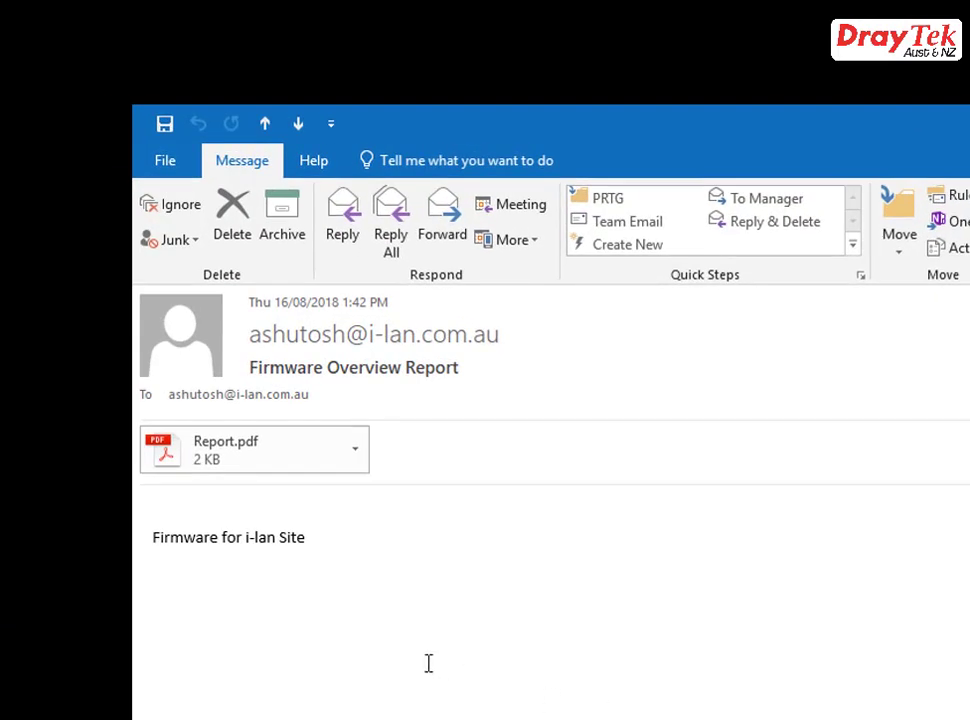
- Highlight the Firmware Overview Report email's message and open its Report.pdf attachment
left_click_drag(150, 541, 299, 552)
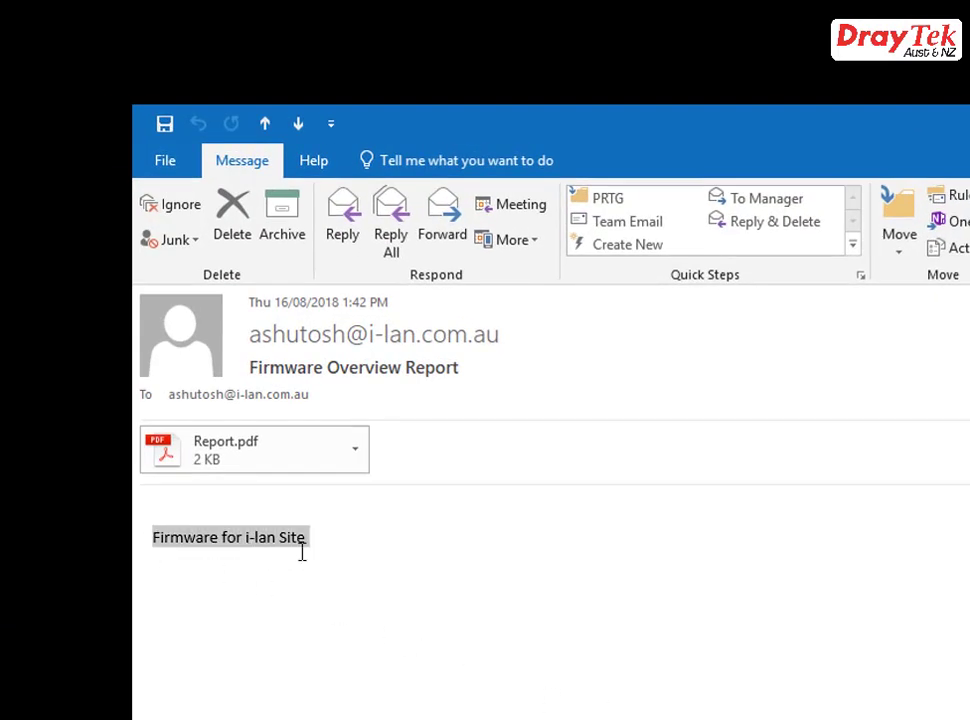
double_click(276, 468)
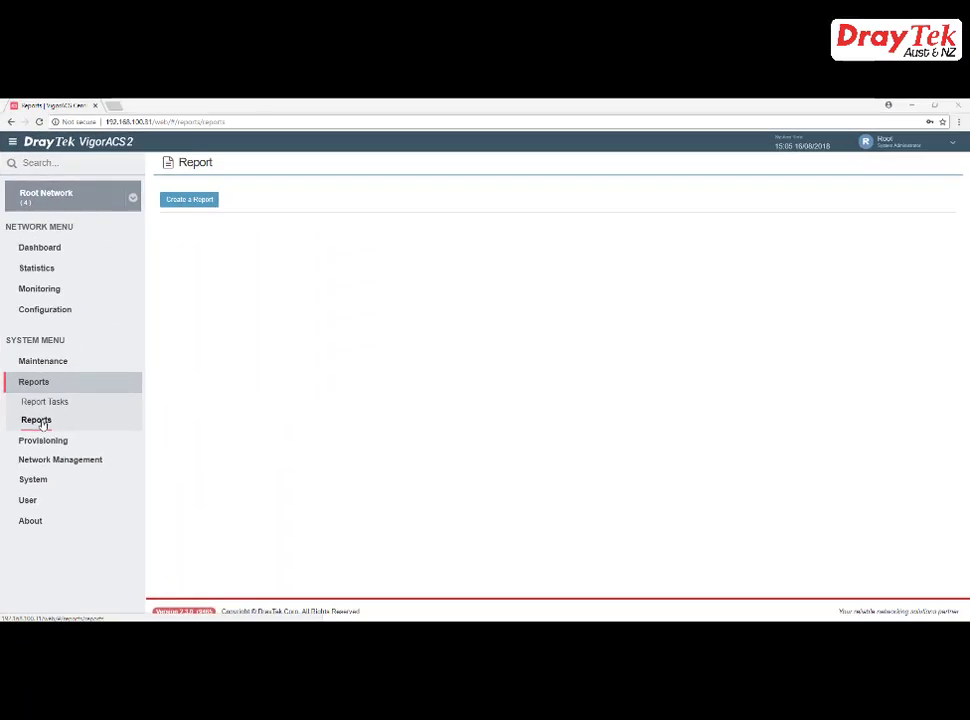
- Create a Traffic > WAN Statistic report for all models across all Root Network devices and query it
left_click(199, 201)
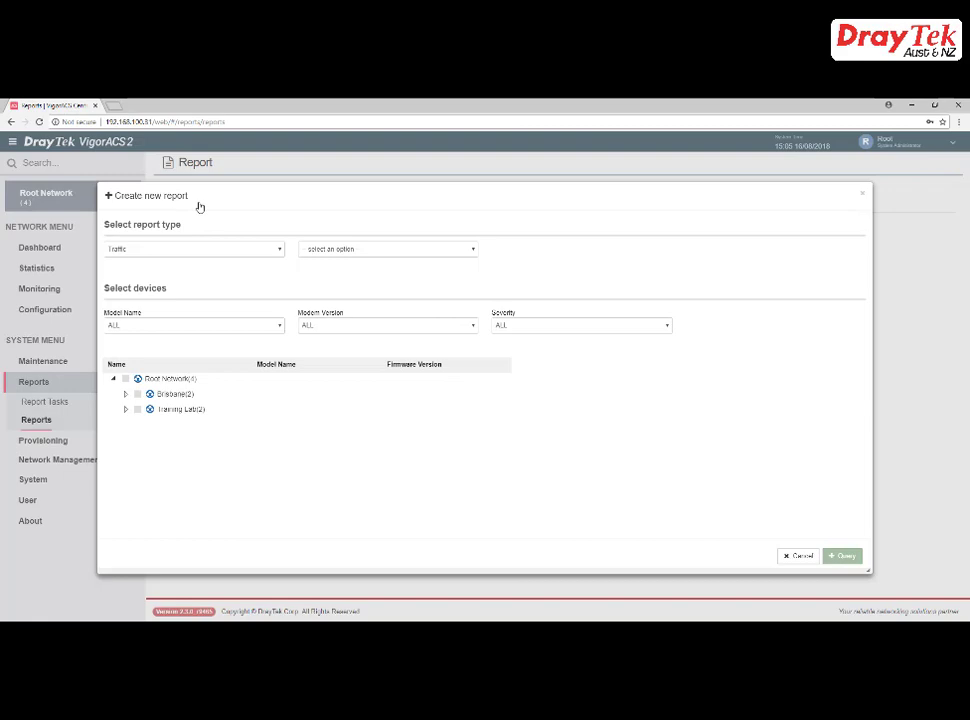
left_click(218, 251)
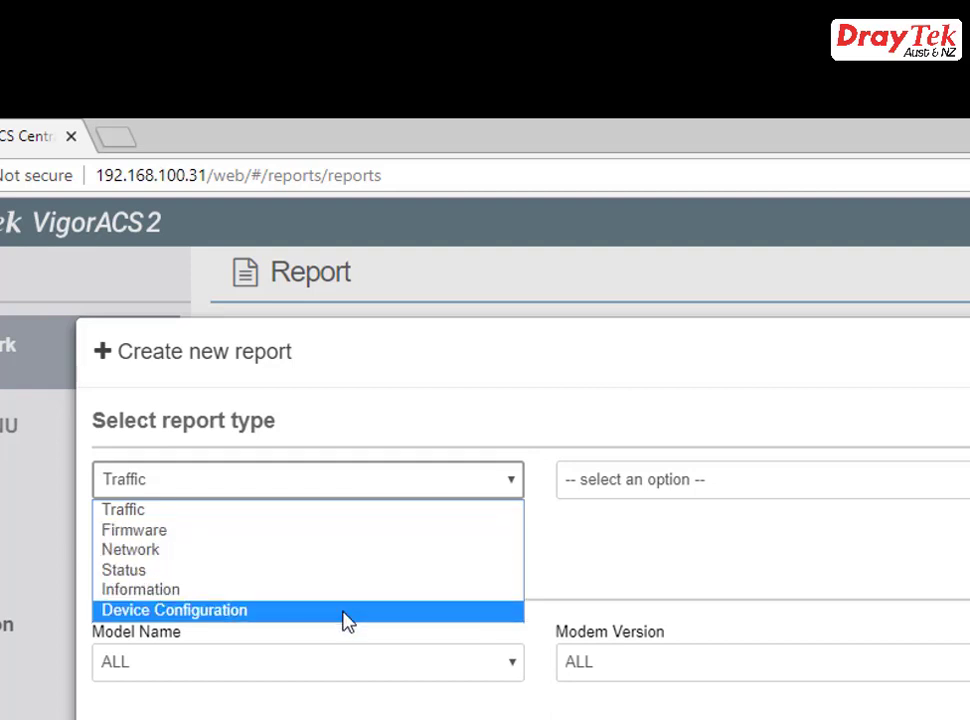
left_click(363, 529)
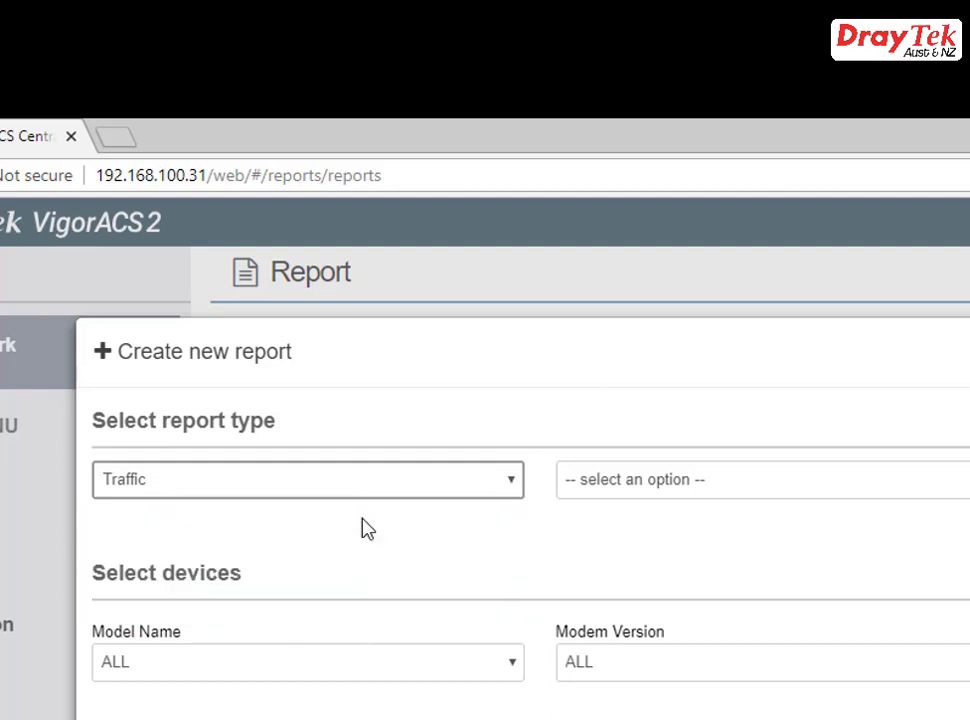
left_click(624, 490)
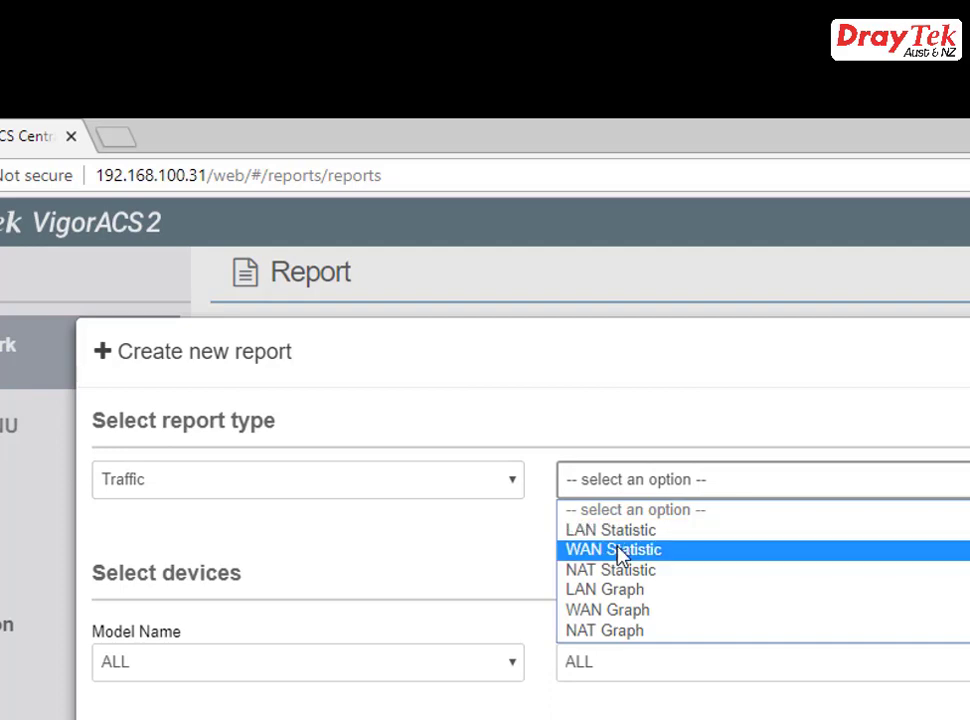
left_click(621, 553)
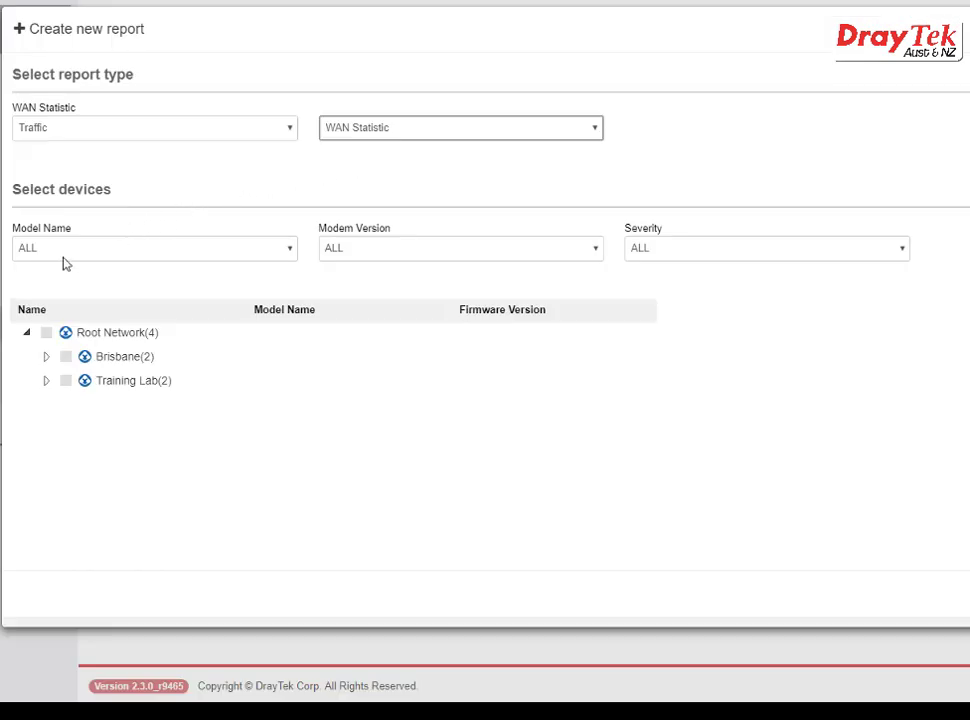
left_click(196, 255)
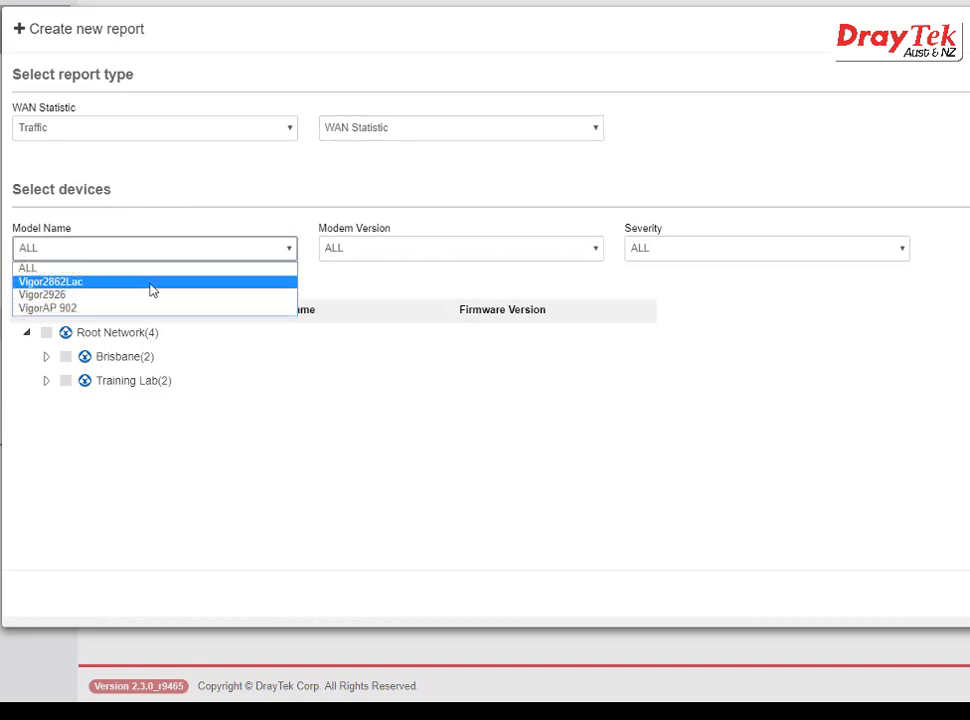
left_click(140, 268)
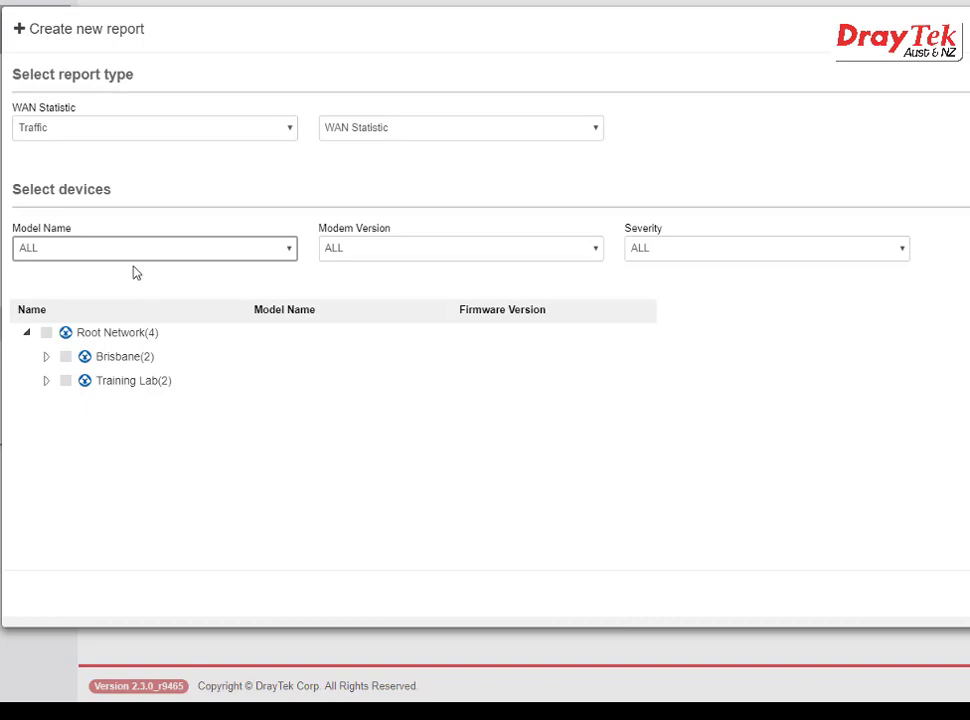
left_click(46, 332)
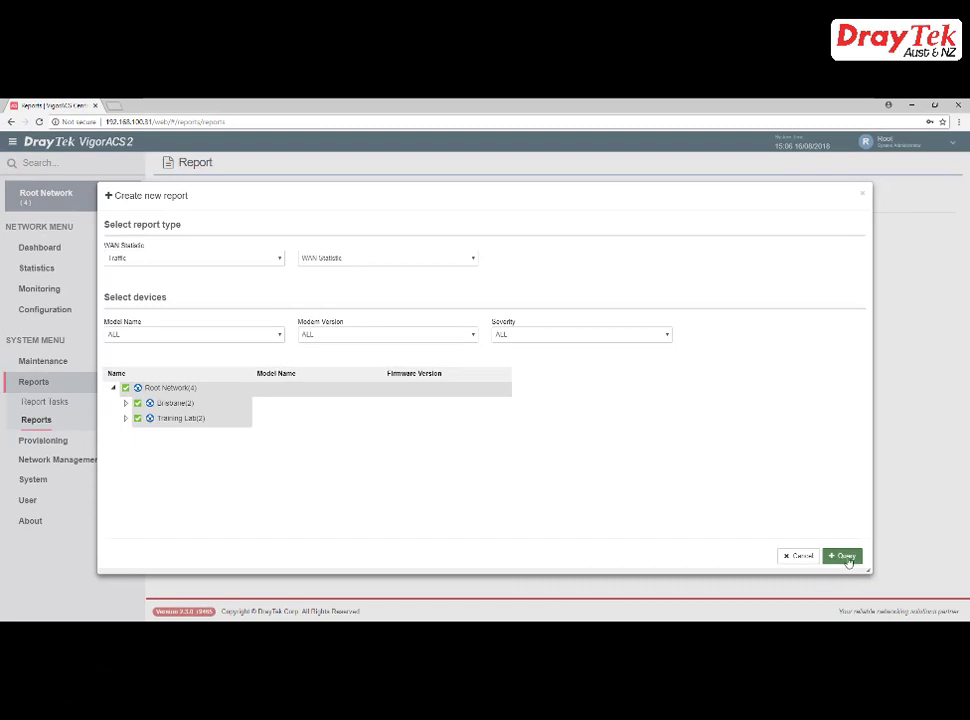
left_click(845, 556)
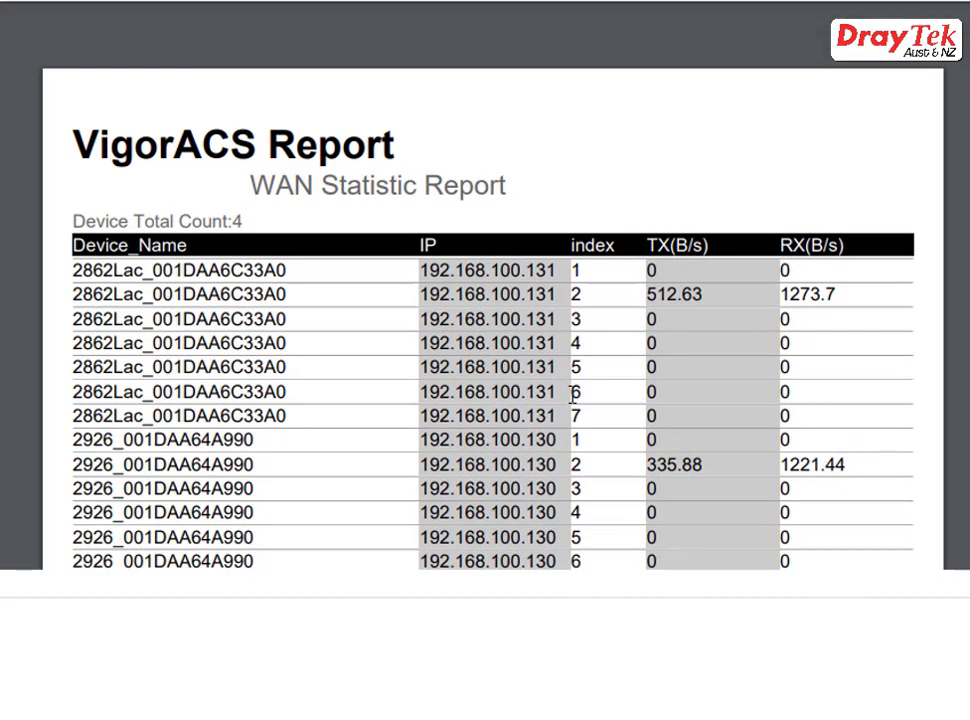
scroll(573, 393, "down", 3)
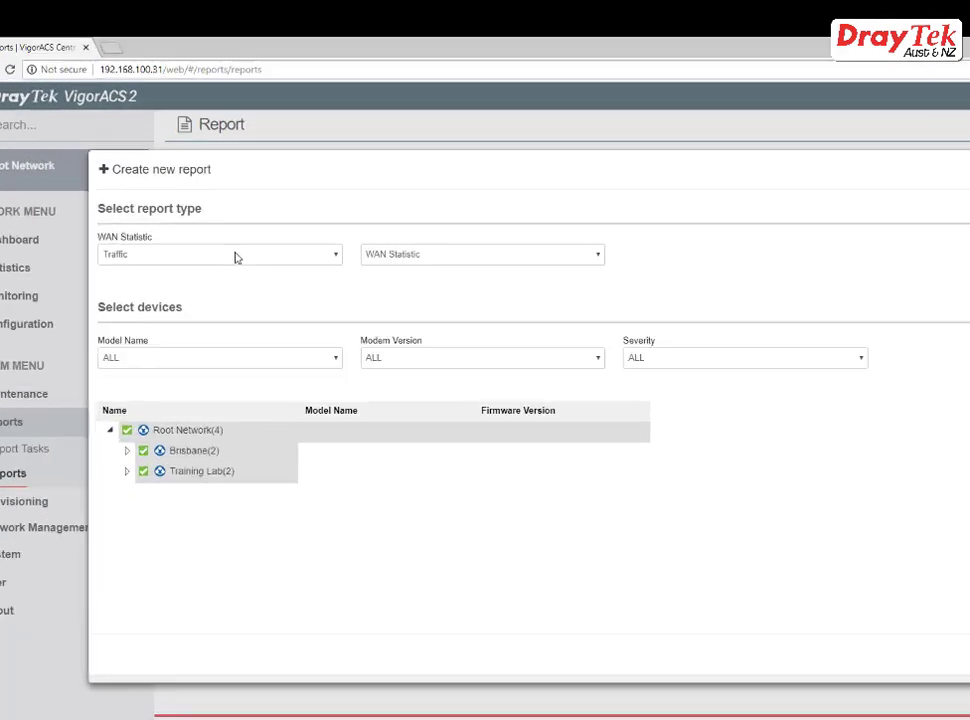
- Run a Network > IP Overview (LAN/WAN) query for the 4 devices and compare it with Report 1
left_click(205, 260)
left_click(319, 320)
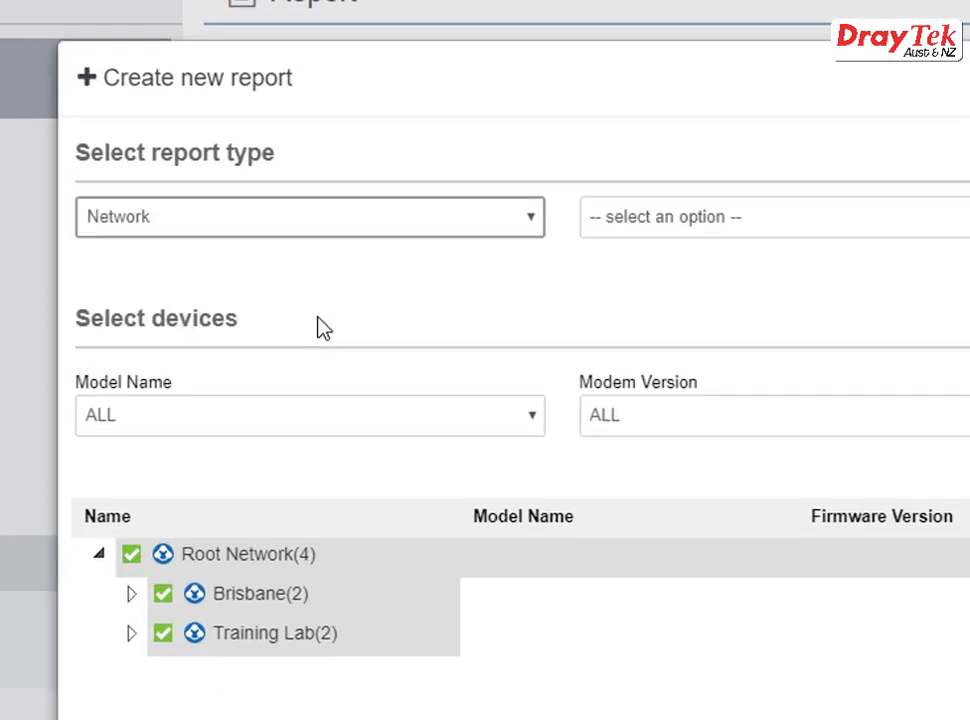
left_click(678, 214)
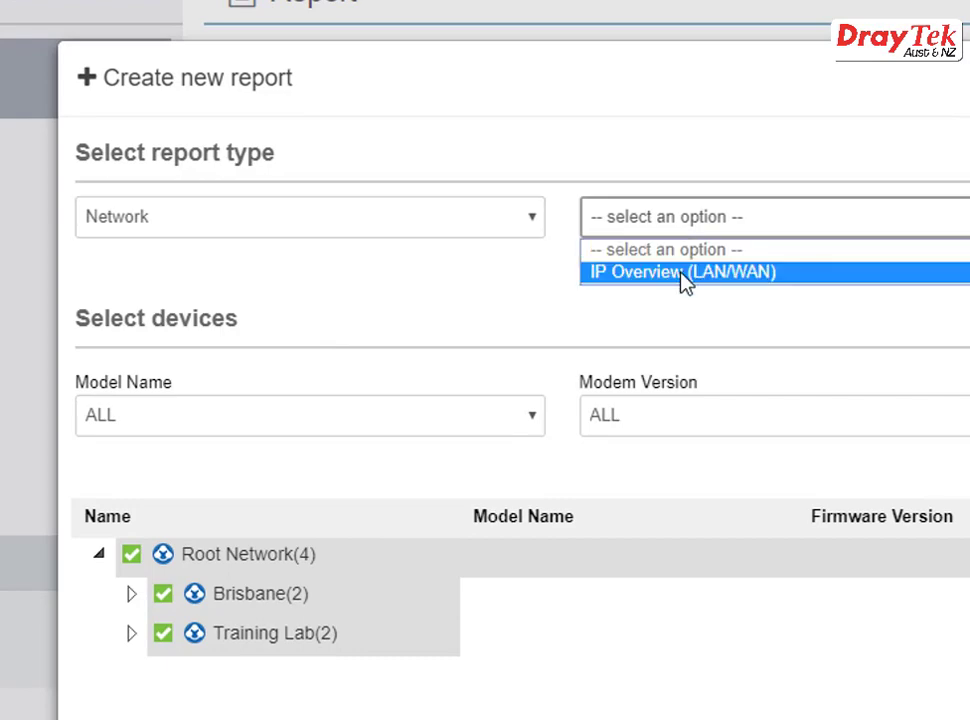
left_click(684, 274)
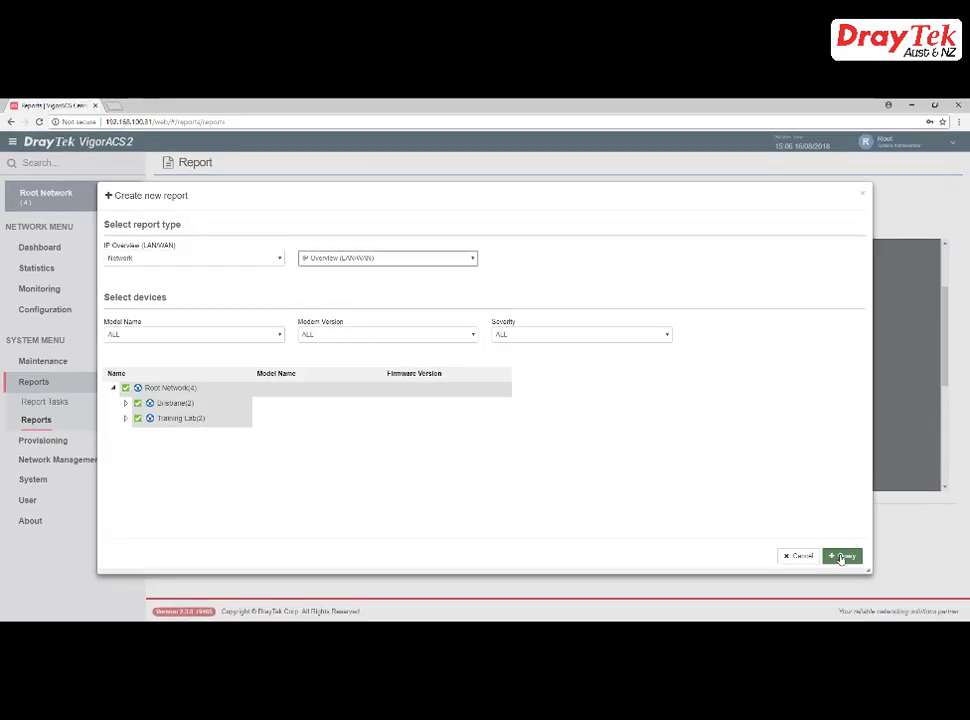
left_click(842, 557)
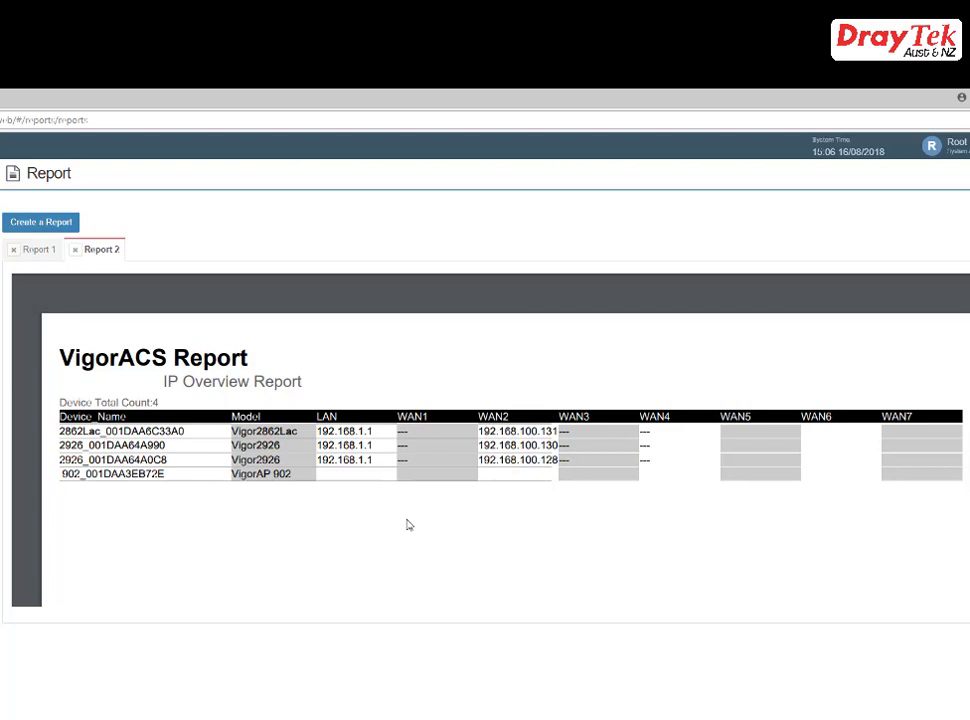
left_click(38, 249)
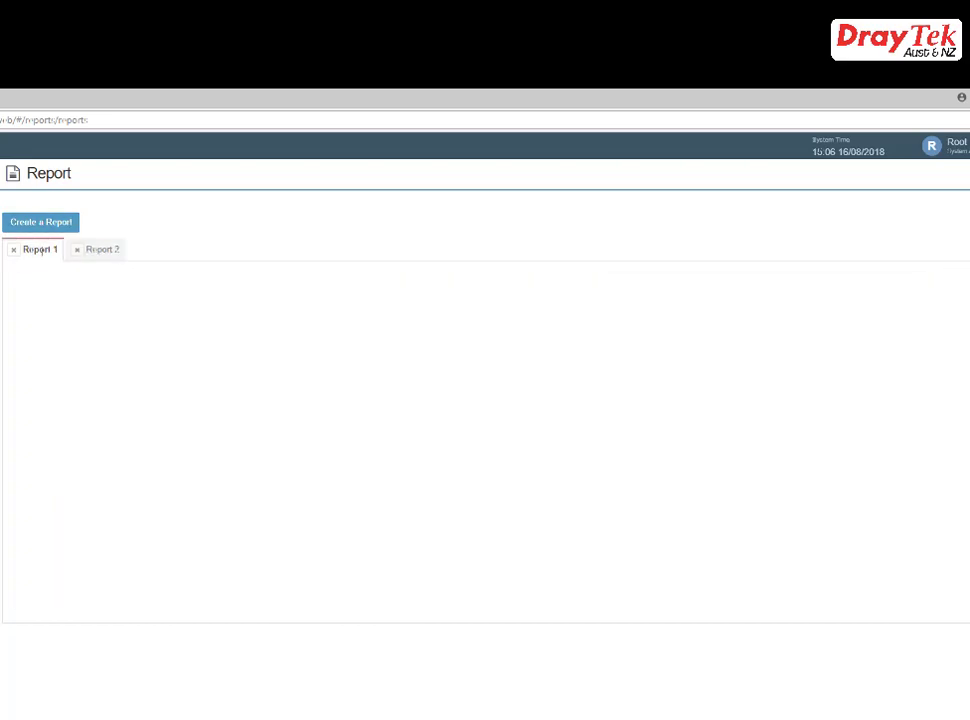
left_click(95, 252)
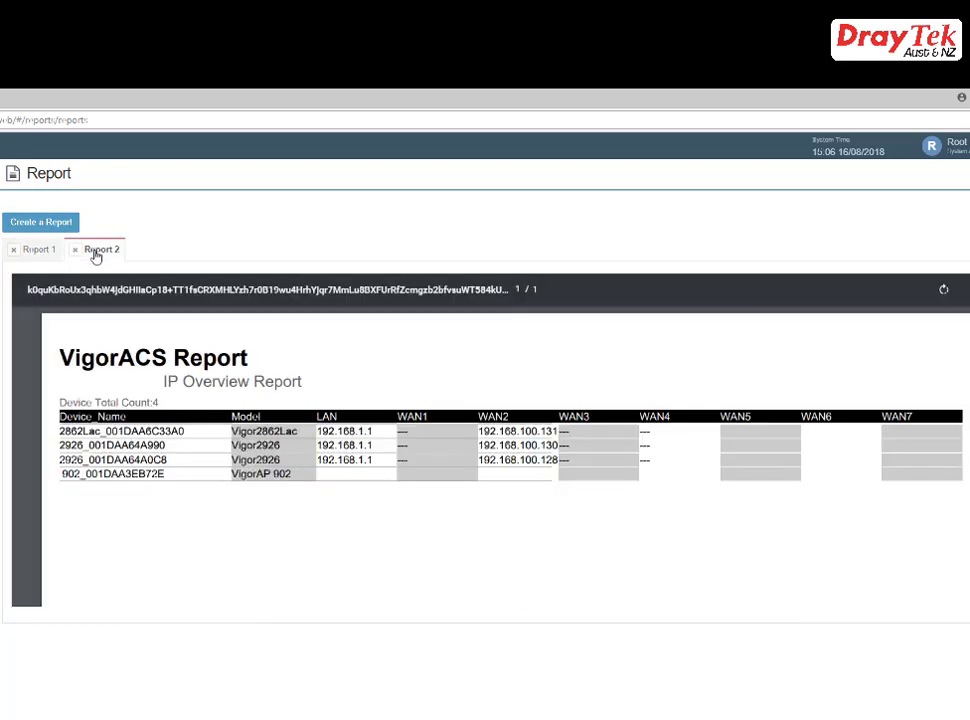